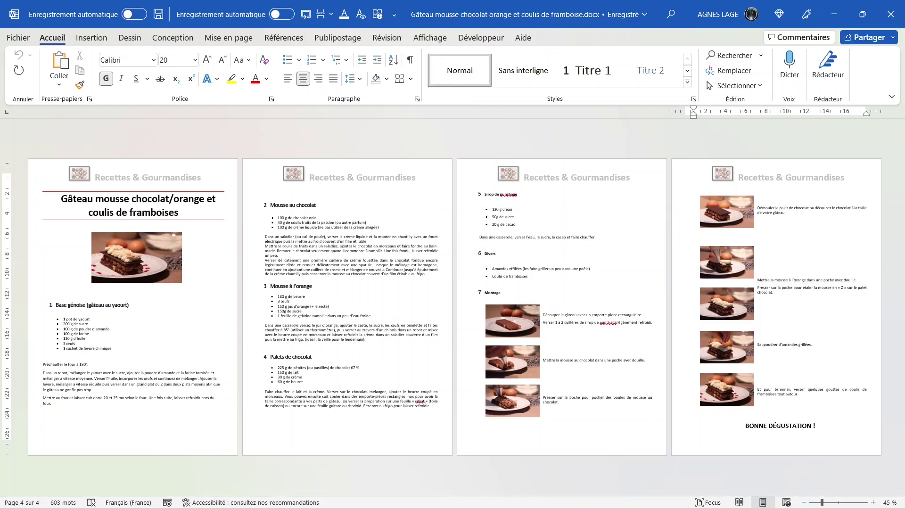
Insert a continuous section break below the cake photo on page 1.
{"action": "left_click", "coordinate": [51, 294]}
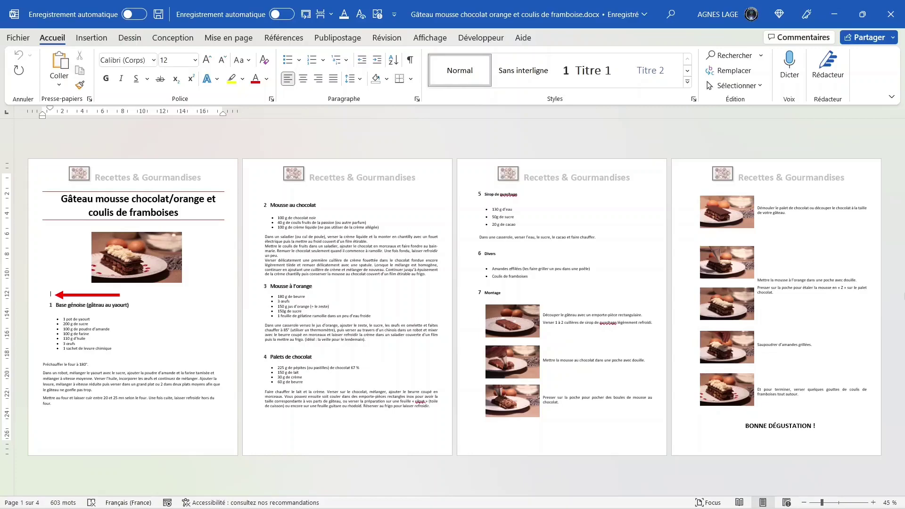
{"action": "left_click", "coordinate": [243, 42]}
{"action": "left_click", "coordinate": [187, 58]}
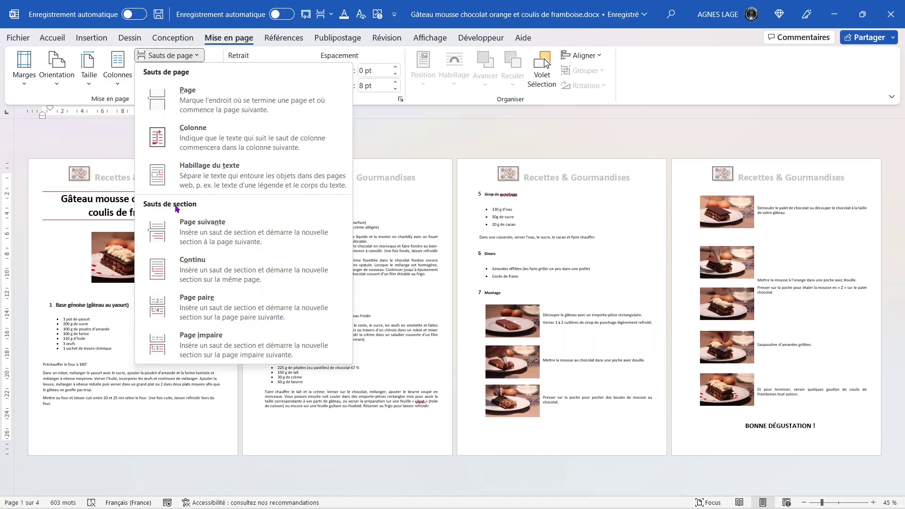
{"action": "left_click", "coordinate": [193, 269]}
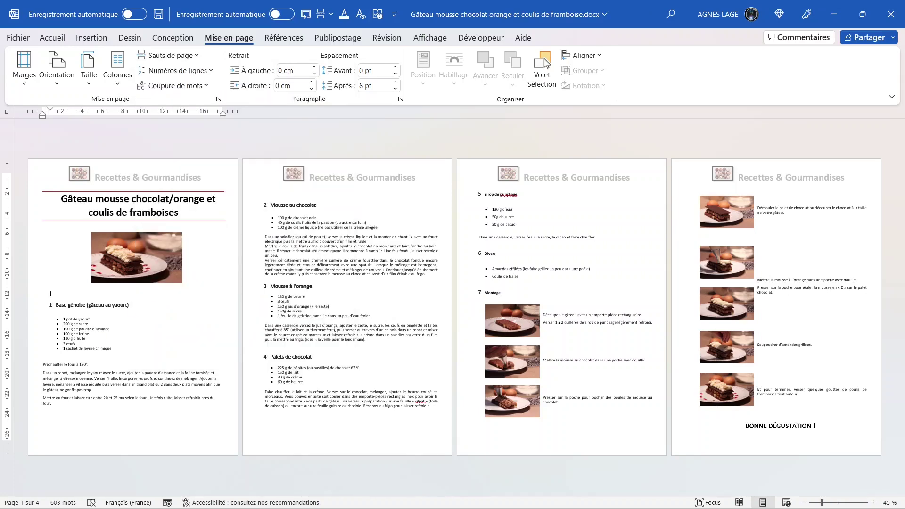
Show formatting marks and place the cursor before the Montage heading.
{"action": "left_click", "coordinate": [52, 37]}
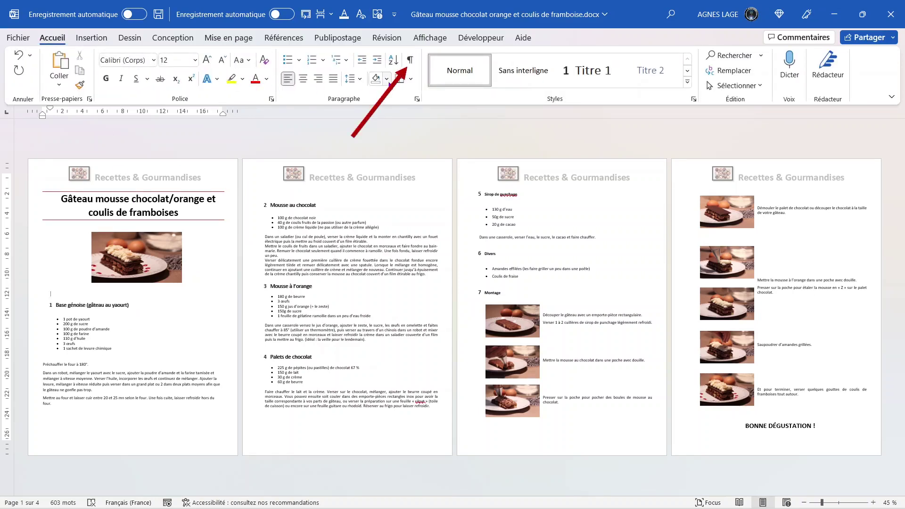
{"action": "left_click", "coordinate": [410, 61]}
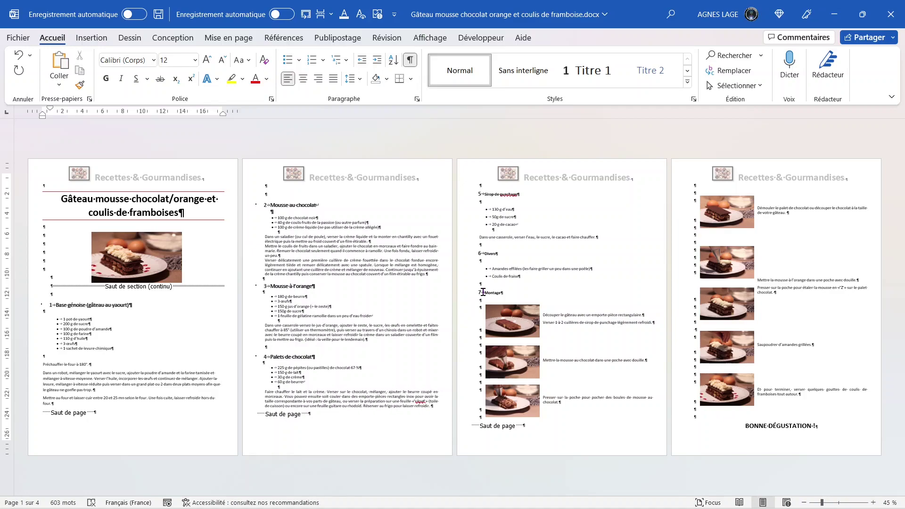
{"action": "left_click", "coordinate": [483, 293]}
Insert a continuous section break before the 7 Montage heading.
{"action": "scroll", "coordinate": [523, 300], "scroll_direction": "up", "scroll_amount": 6, "text": "ctrl"}
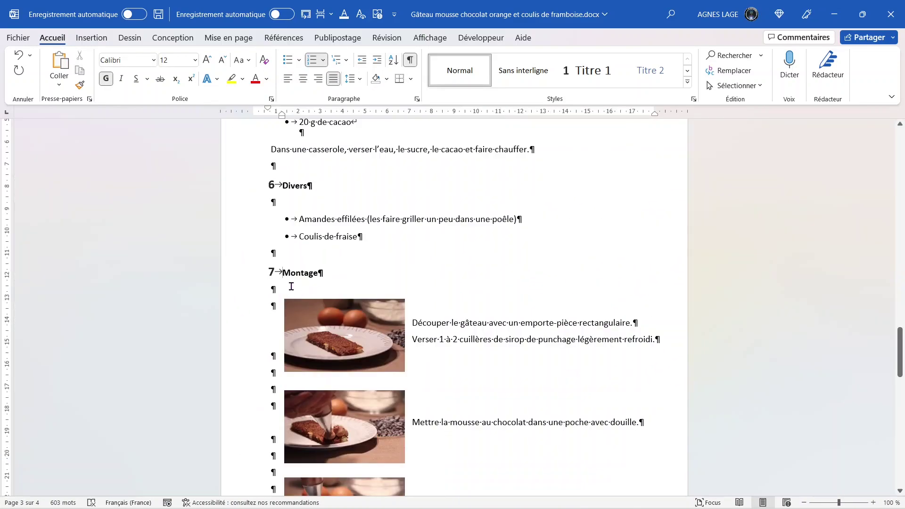
{"action": "left_click", "coordinate": [239, 42]}
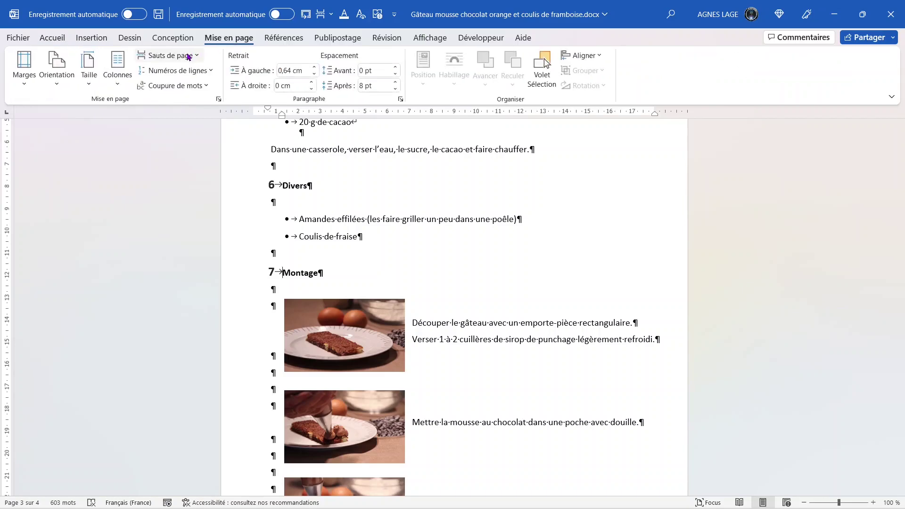
{"action": "left_click", "coordinate": [181, 56]}
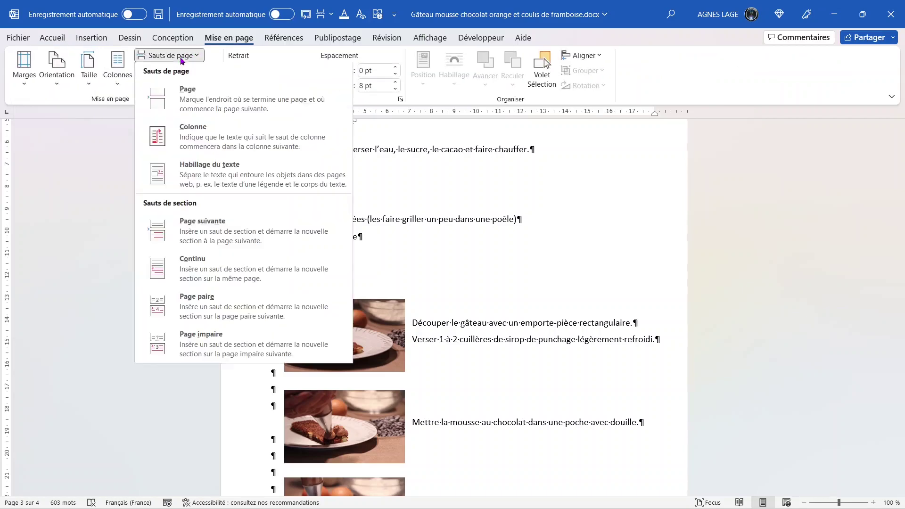
{"action": "left_click", "coordinate": [186, 264]}
Insert another continuous section break after 'chocolat.' at the end of the Montage steps.
{"action": "scroll", "coordinate": [352, 358], "scroll_direction": "down", "scroll_amount": 3}
{"action": "scroll", "coordinate": [353, 359], "scroll_direction": "down", "scroll_amount": 1}
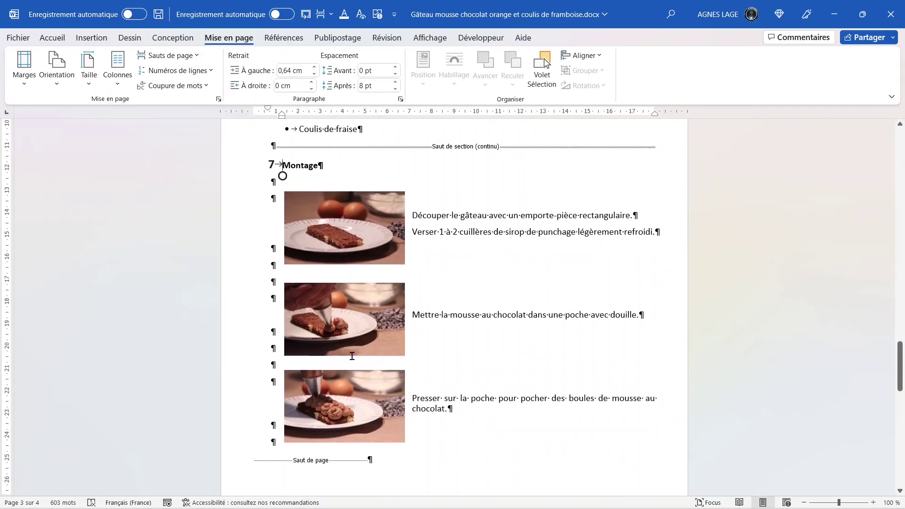
{"action": "left_click", "coordinate": [447, 409]}
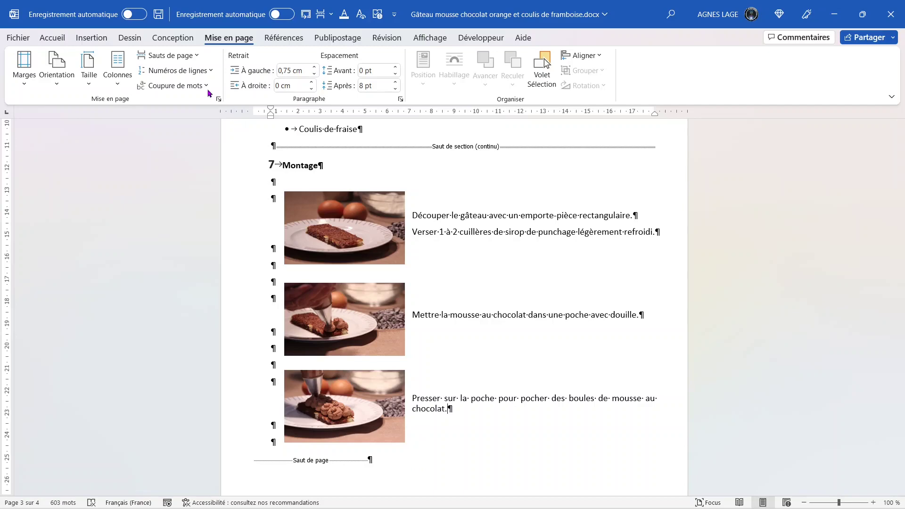
{"action": "left_click", "coordinate": [182, 59]}
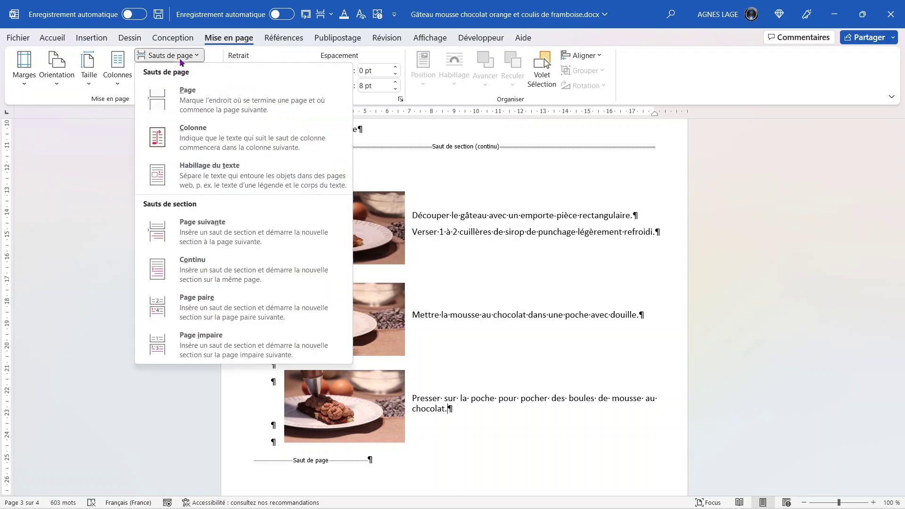
{"action": "left_click", "coordinate": [195, 276]}
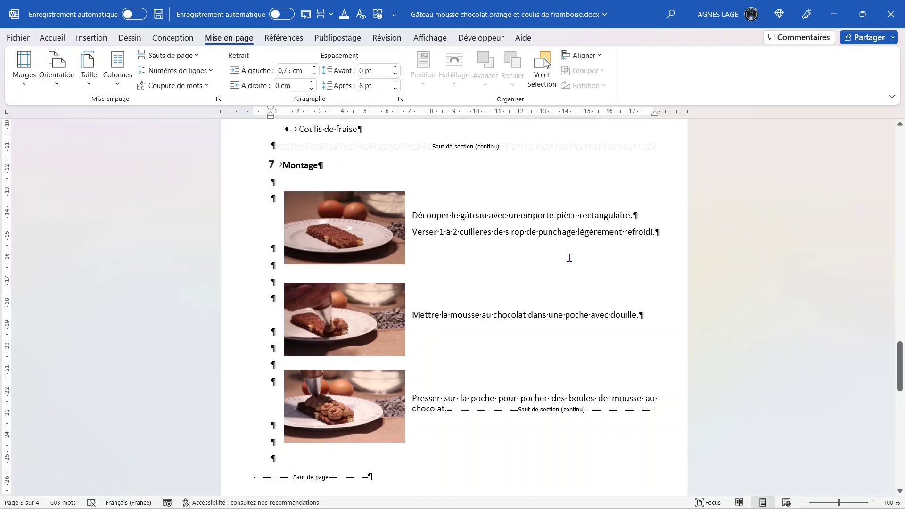
{"action": "scroll", "coordinate": [569, 257], "scroll_direction": "down", "scroll_amount": 3, "text": "ctrl"}
{"action": "scroll", "coordinate": [569, 257], "scroll_direction": "down", "scroll_amount": 3, "text": "ctrl"}
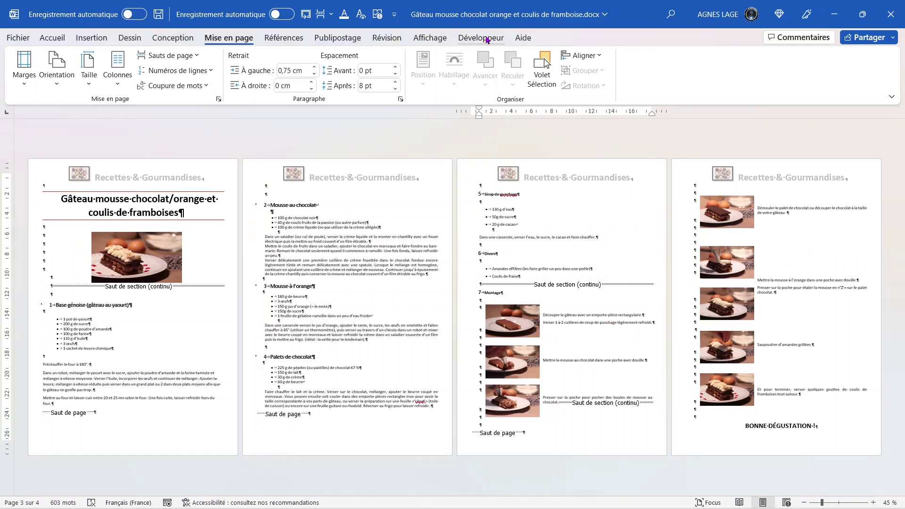
Restrict editing to Remplissage de formulaires and open the Sélectionner des parties section list.
{"action": "left_click", "coordinate": [487, 41]}
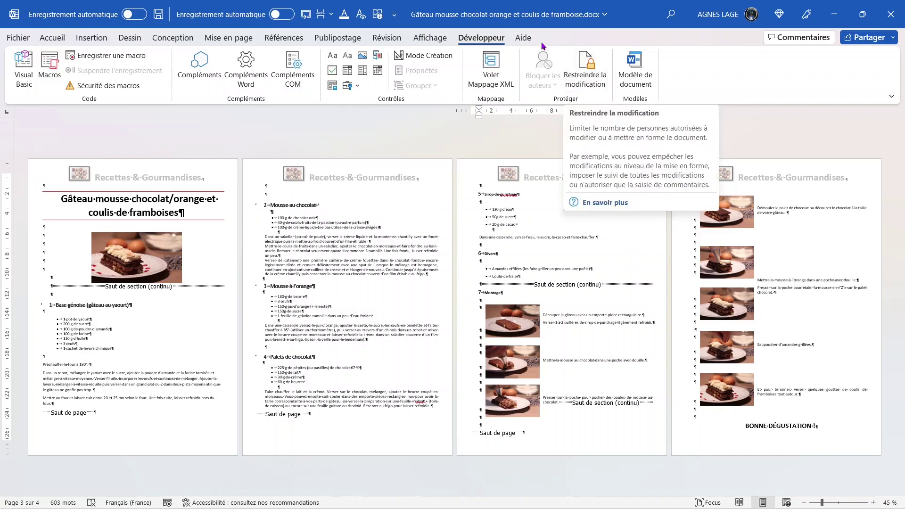
{"action": "left_click", "coordinate": [386, 40]}
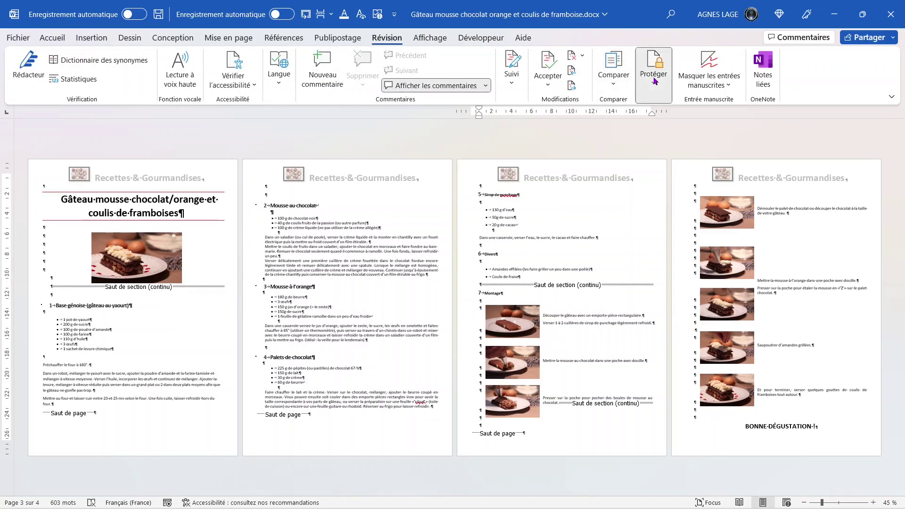
{"action": "left_click", "coordinate": [654, 80]}
{"action": "left_click", "coordinate": [700, 131]}
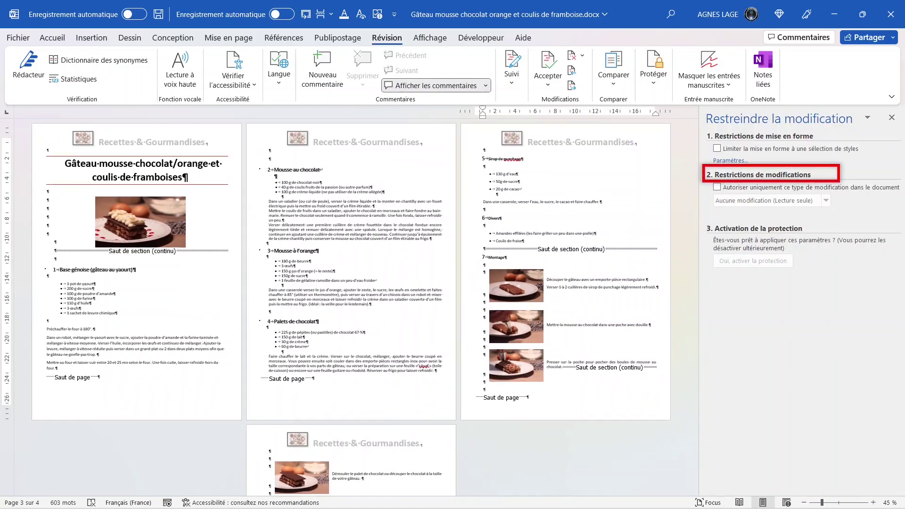
{"action": "left_click", "coordinate": [717, 187]}
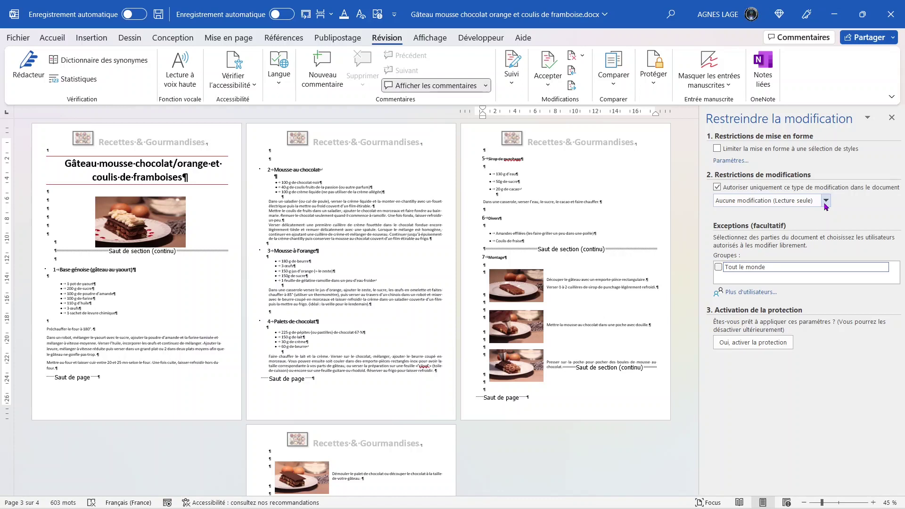
{"action": "left_click", "coordinate": [826, 201]}
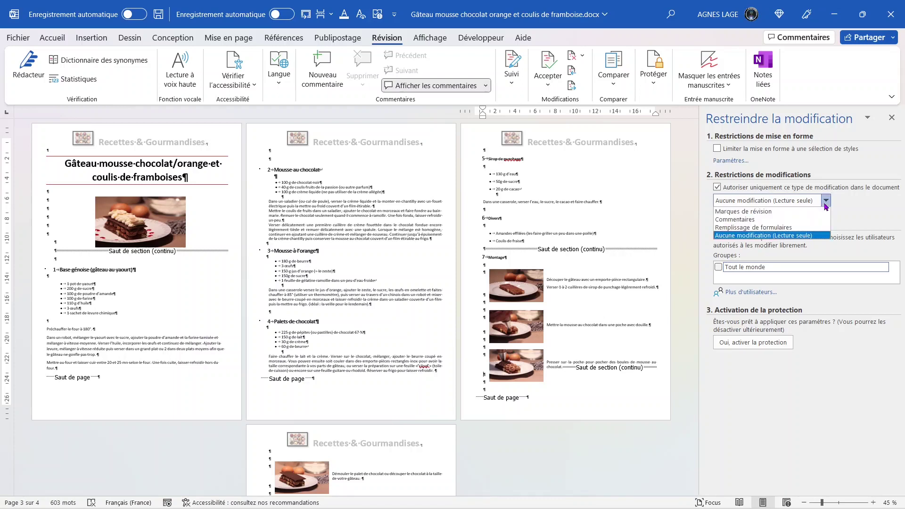
{"action": "left_click", "coordinate": [791, 227]}
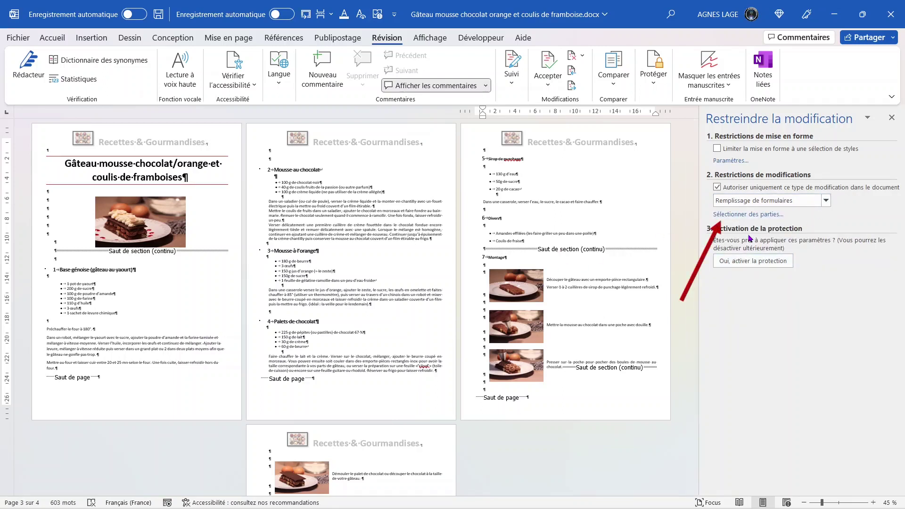
{"action": "left_click", "coordinate": [753, 214]}
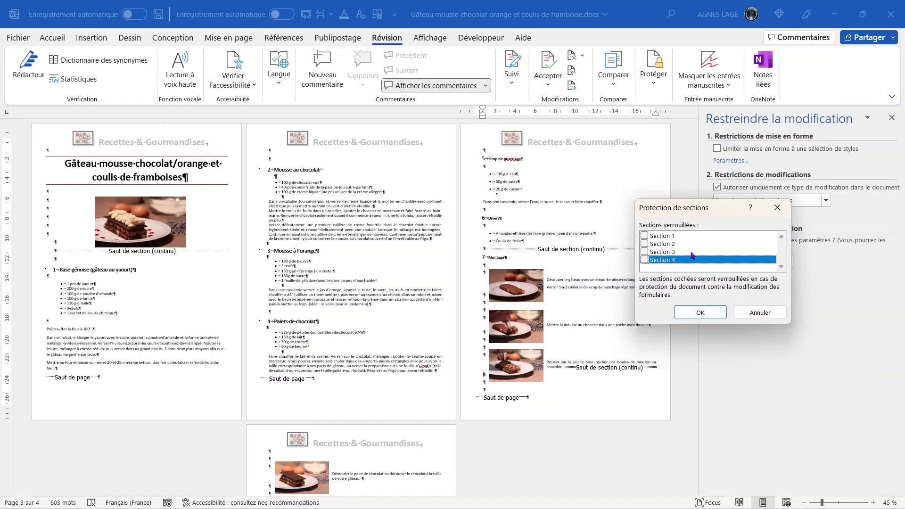
Tick Section 1 and Section 3 in Protection de sections and confirm with OK.
{"action": "left_click", "coordinate": [645, 235]}
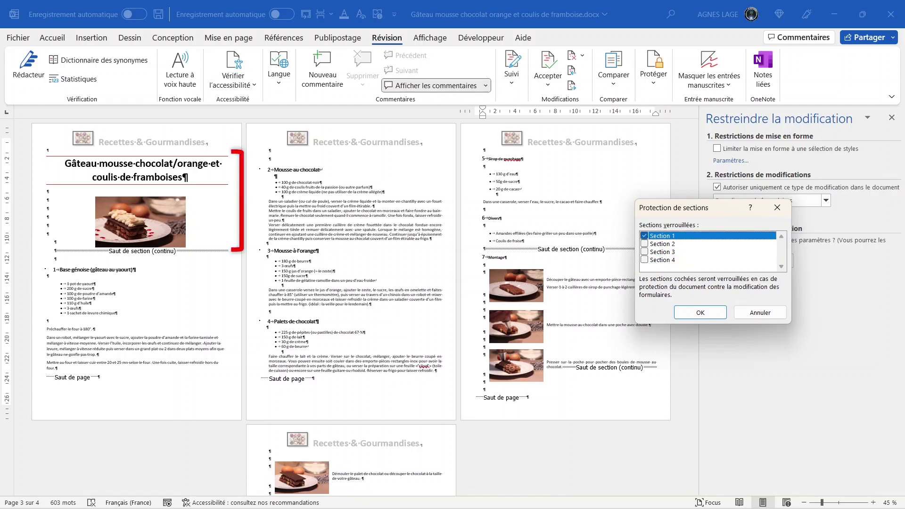
{"action": "left_click", "coordinate": [644, 252]}
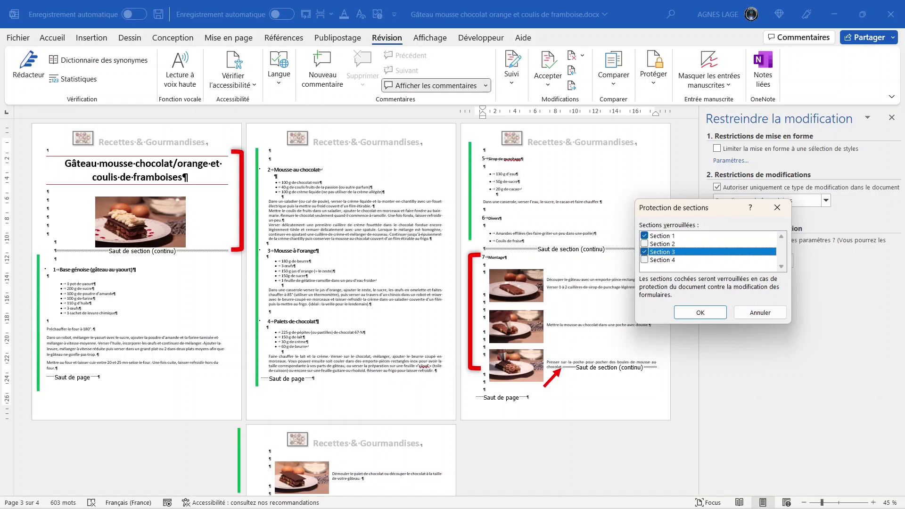
{"action": "left_click", "coordinate": [700, 312]}
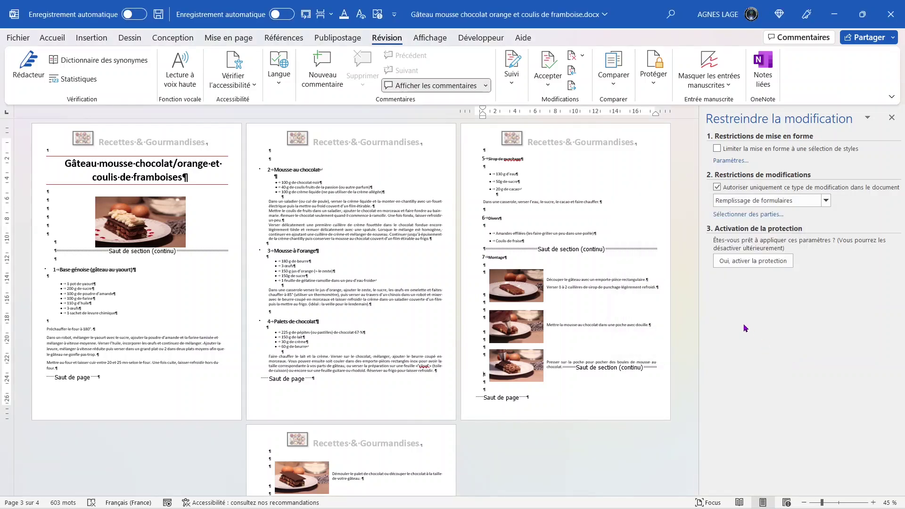
Enforce the form-filling protection with both password boxes left empty.
{"action": "left_click", "coordinate": [754, 262]}
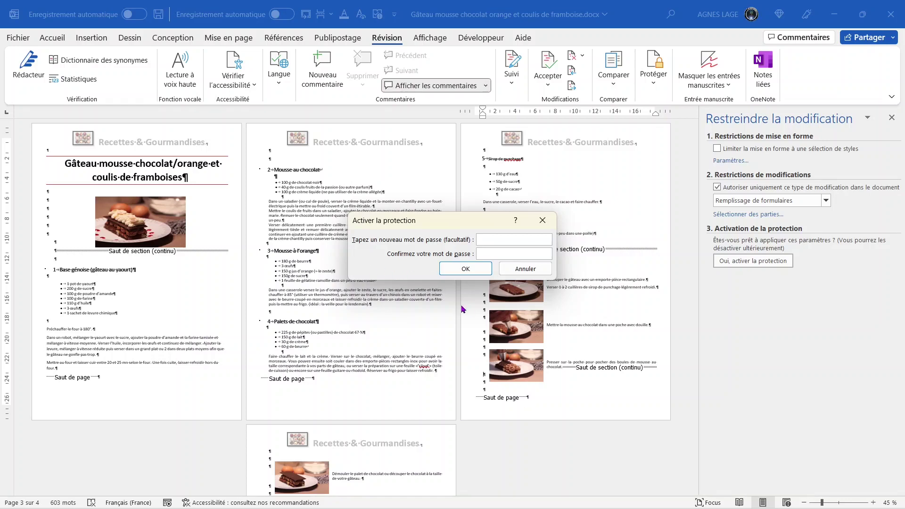
{"action": "left_click", "coordinate": [469, 269]}
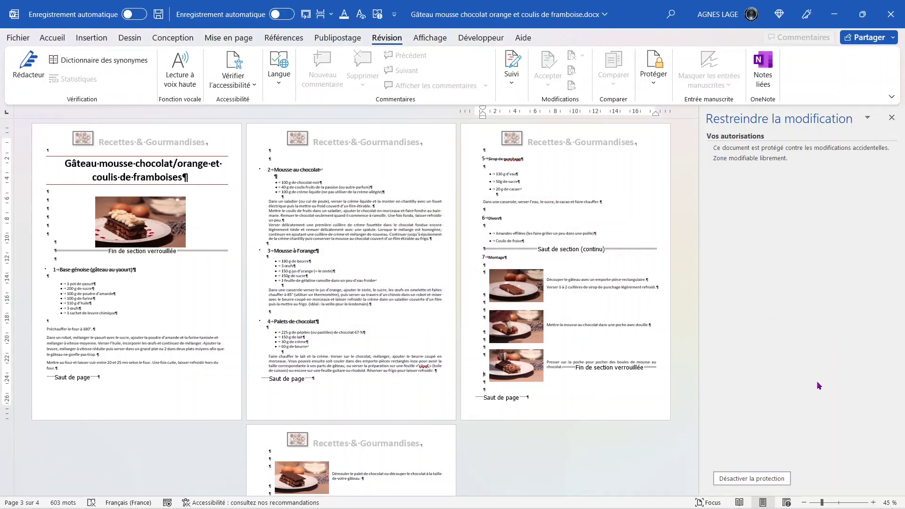
Test the protection by selecting the cake photo, Montage photos and text in each section.
{"action": "left_click", "coordinate": [148, 208]}
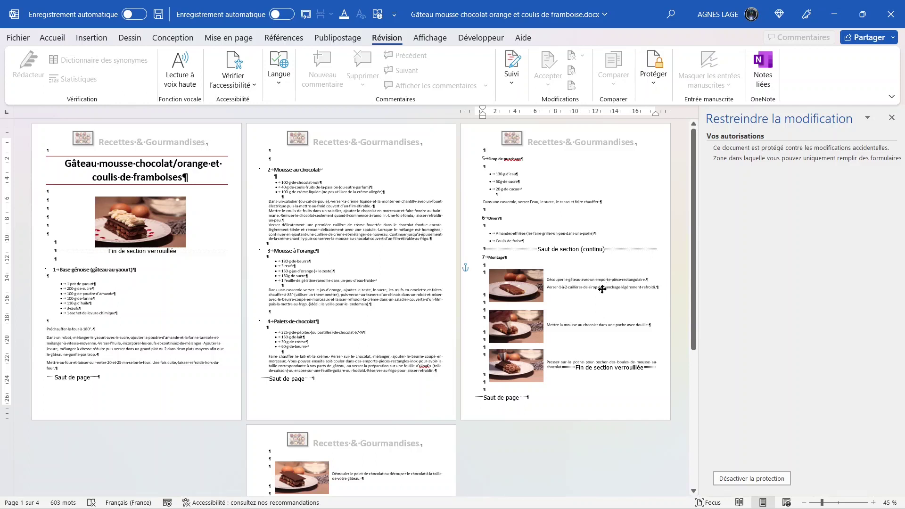
{"action": "left_click", "coordinate": [545, 266]}
{"action": "left_click", "coordinate": [148, 221]}
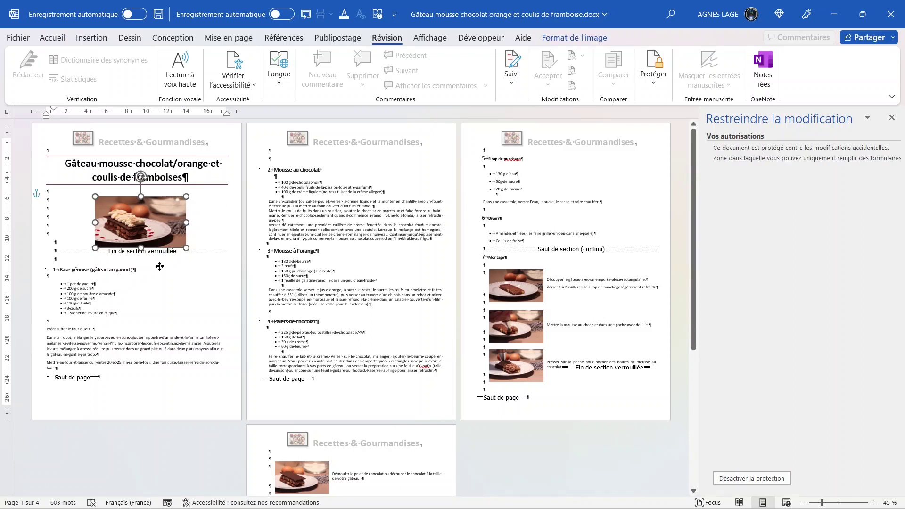
{"action": "left_click", "coordinate": [154, 142]}
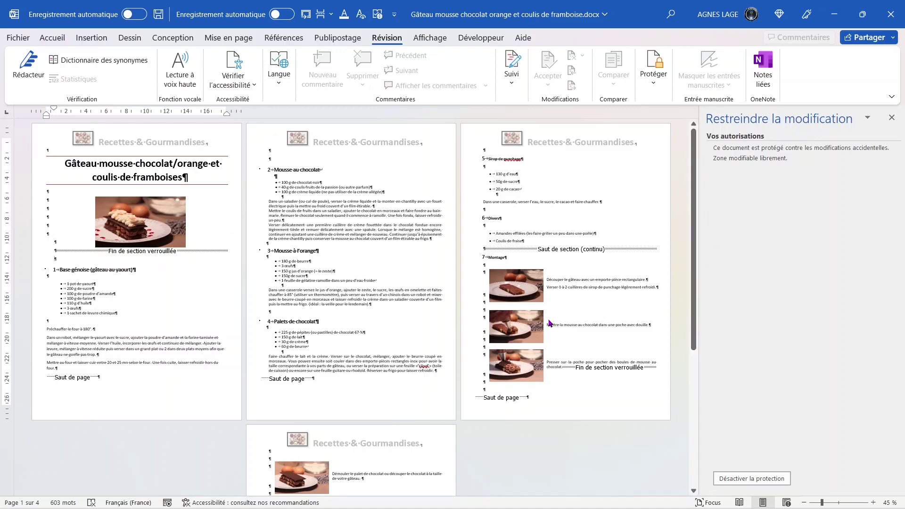
{"action": "scroll", "coordinate": [549, 323], "scroll_direction": "up", "scroll_amount": 3, "text": "ctrl"}
{"action": "scroll", "coordinate": [549, 323], "scroll_direction": "up", "scroll_amount": 2, "text": "ctrl"}
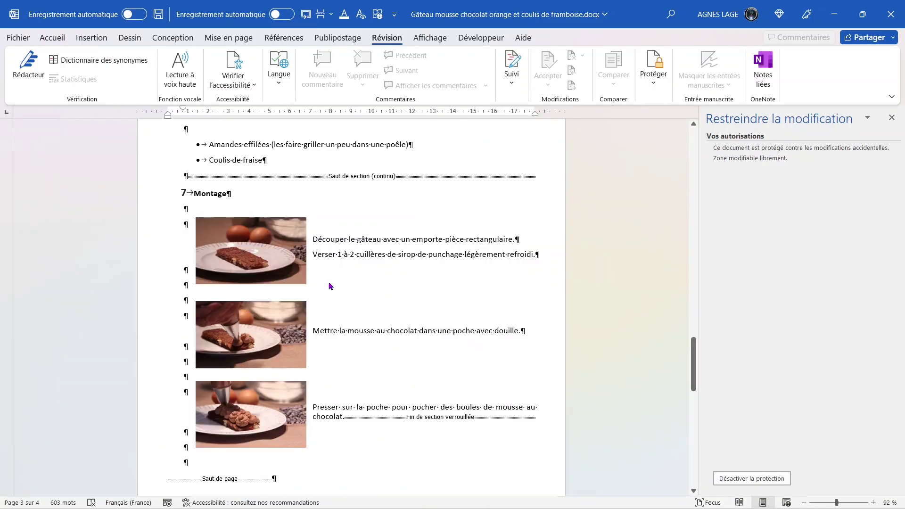
{"action": "left_click", "coordinate": [274, 250]}
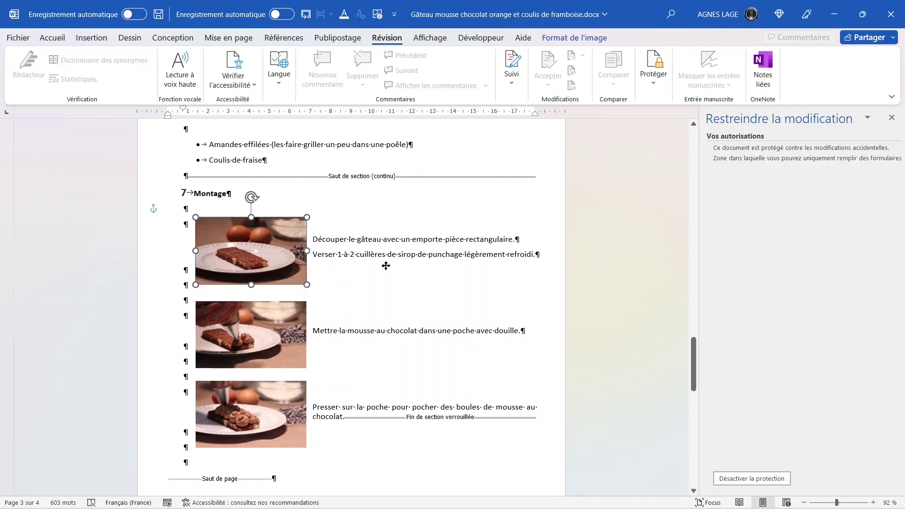
{"action": "left_click", "coordinate": [445, 260]}
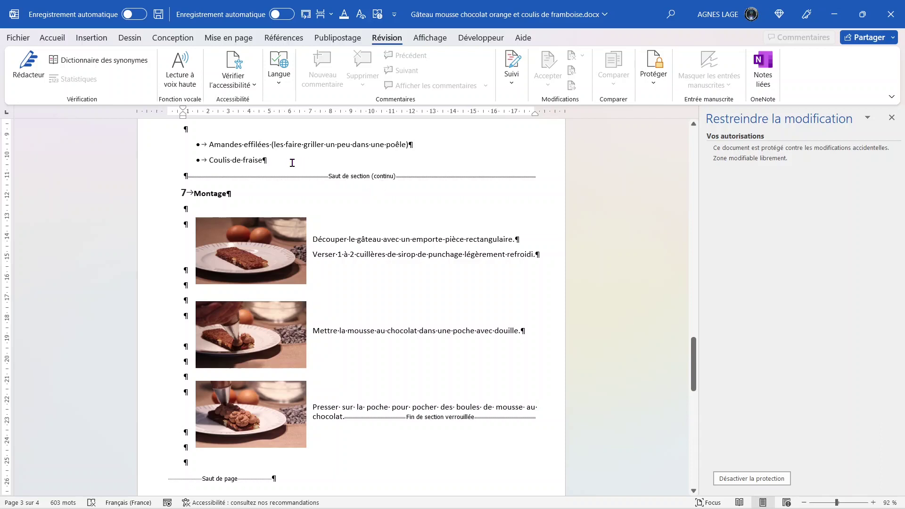
Replace 'fraise' with 'framboises' and close the Restreindre la modification pane.
{"action": "double_click", "coordinate": [255, 160]}
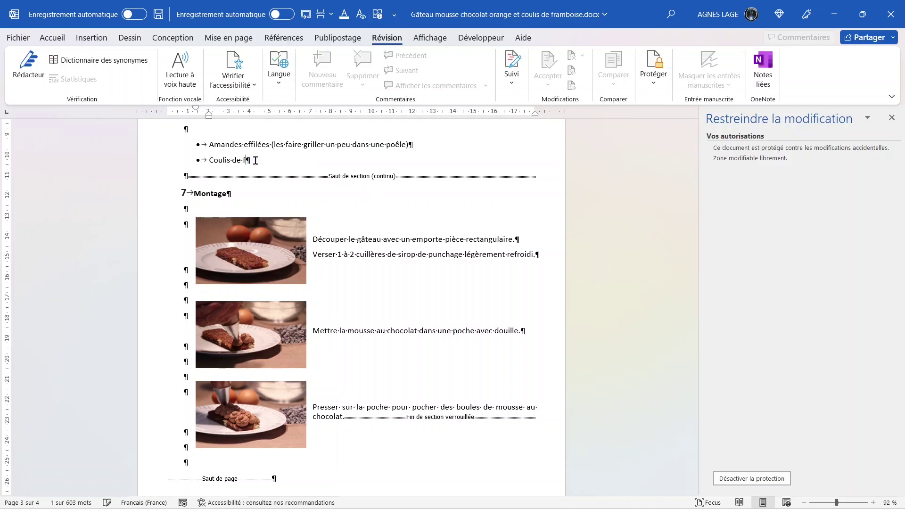
{"action": "type", "text": "framboises"}
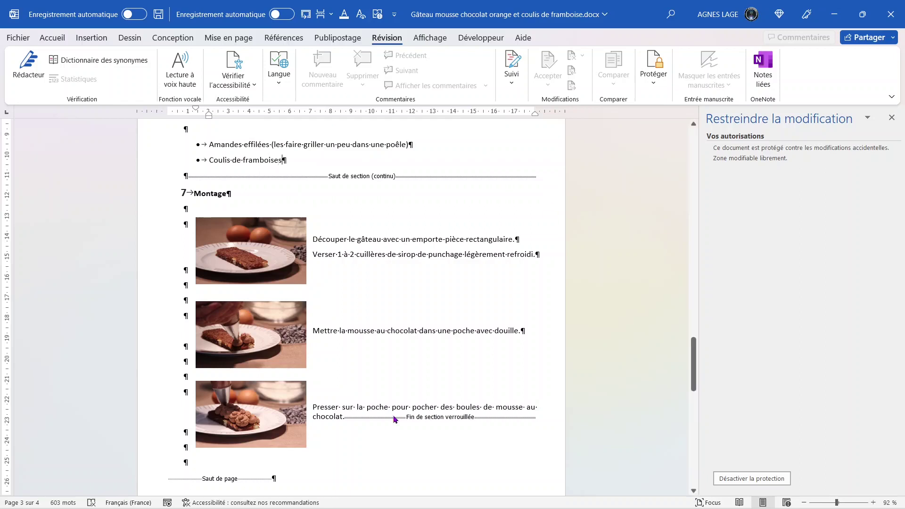
{"action": "left_click", "coordinate": [891, 118]}
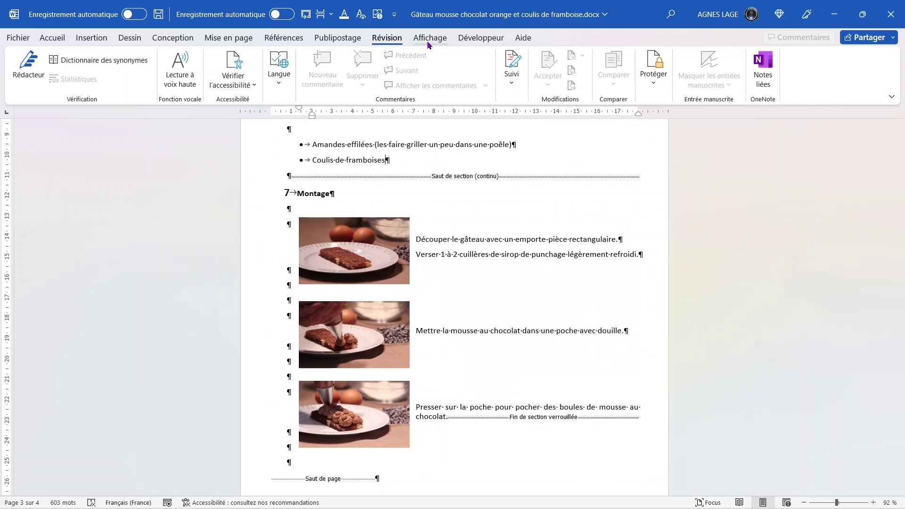
Turn off the document protection from Restreindre la modification on the Développeur tab.
{"action": "left_click", "coordinate": [484, 40]}
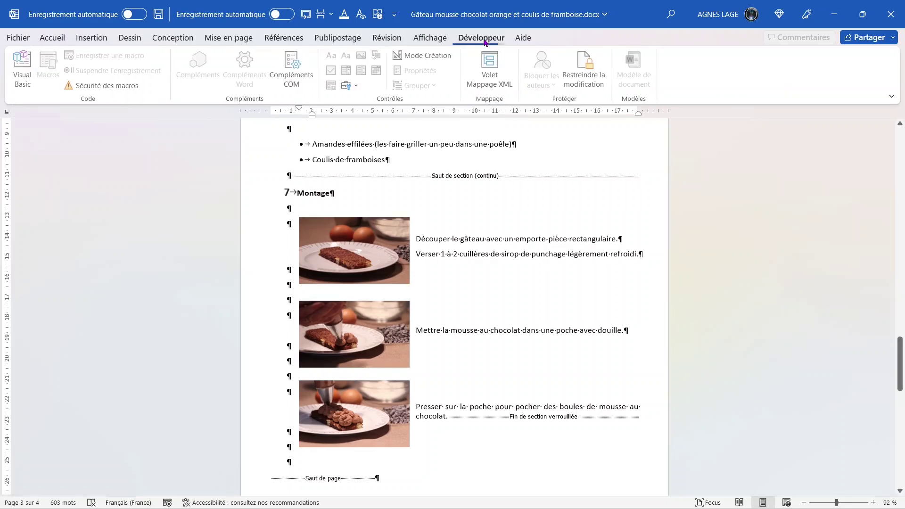
{"action": "left_click", "coordinate": [585, 83]}
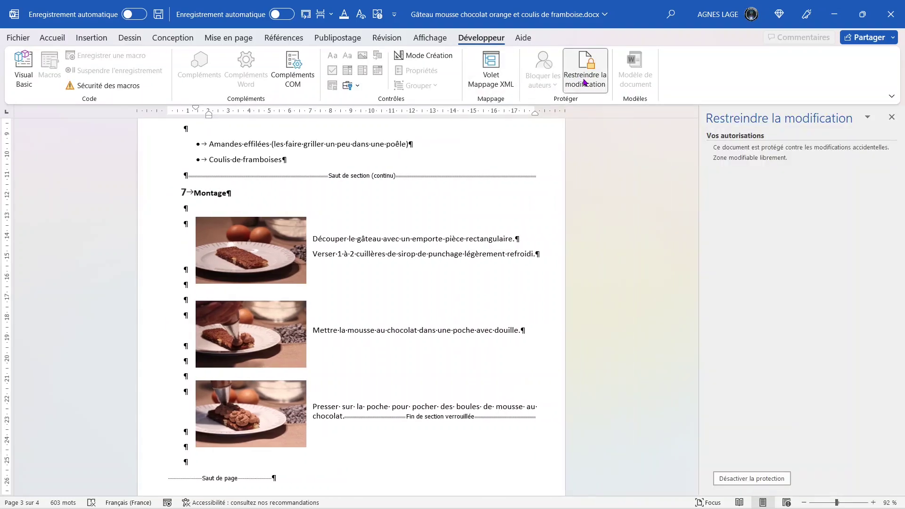
{"action": "left_click", "coordinate": [747, 478]}
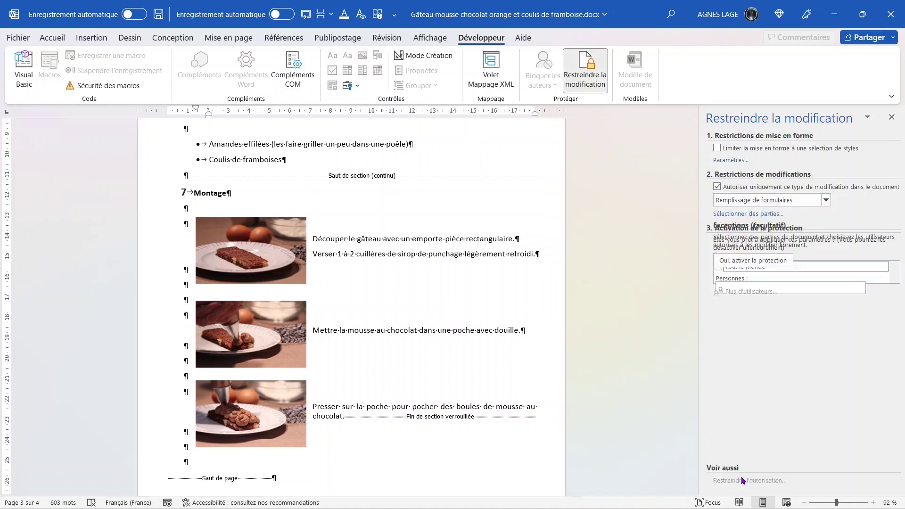
Zoom out to the multi-page view and delete the section break below the cake photo.
{"action": "left_click", "coordinate": [804, 503]}
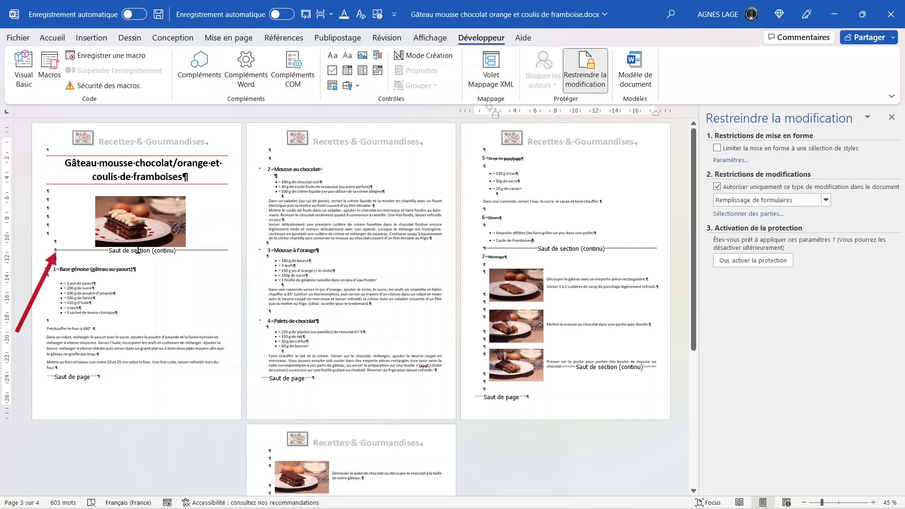
{"action": "left_click", "coordinate": [56, 250]}
{"action": "key", "text": "Delete"}
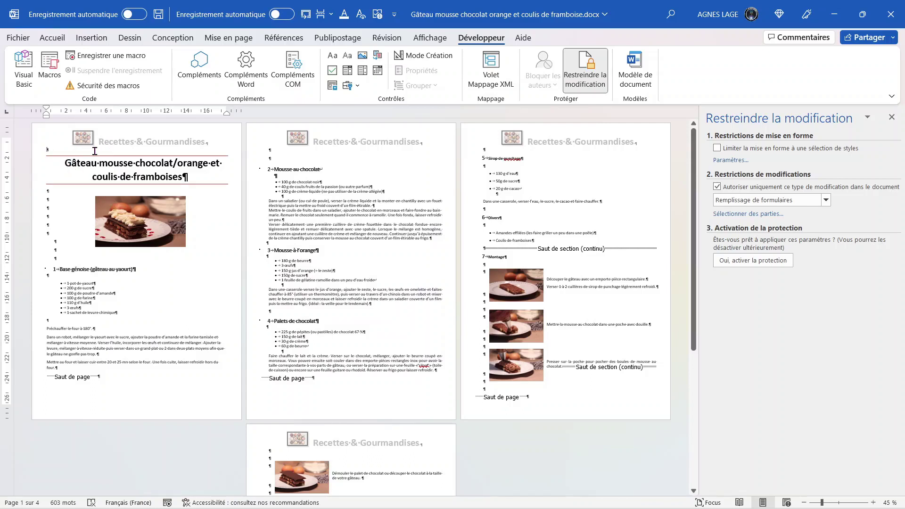
Insert a continuous section break at the top of page 1 and re-enforce protection without a password.
{"action": "left_click", "coordinate": [241, 42]}
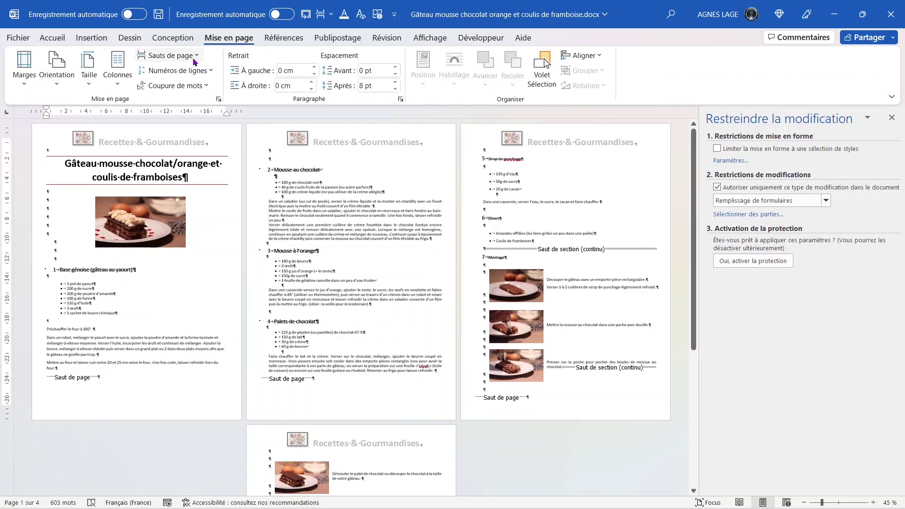
{"action": "left_click", "coordinate": [179, 55]}
{"action": "left_click", "coordinate": [198, 262]}
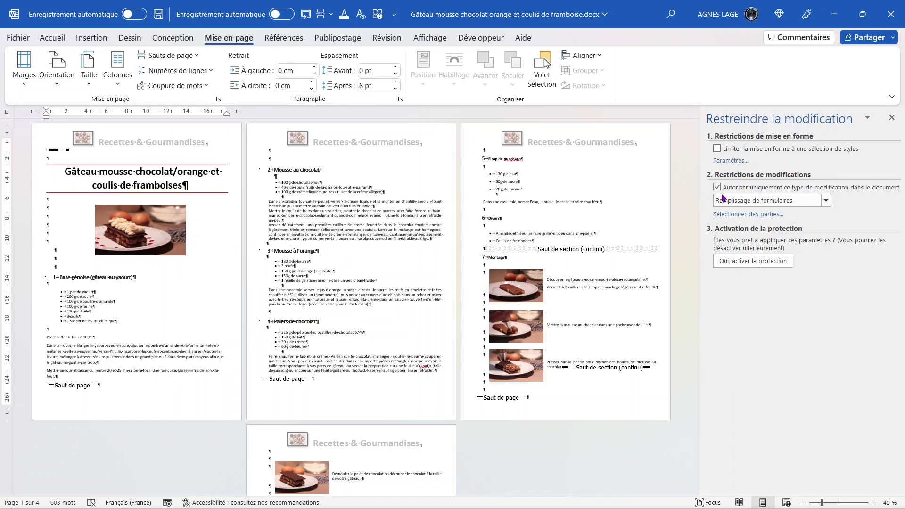
{"action": "left_click", "coordinate": [754, 262]}
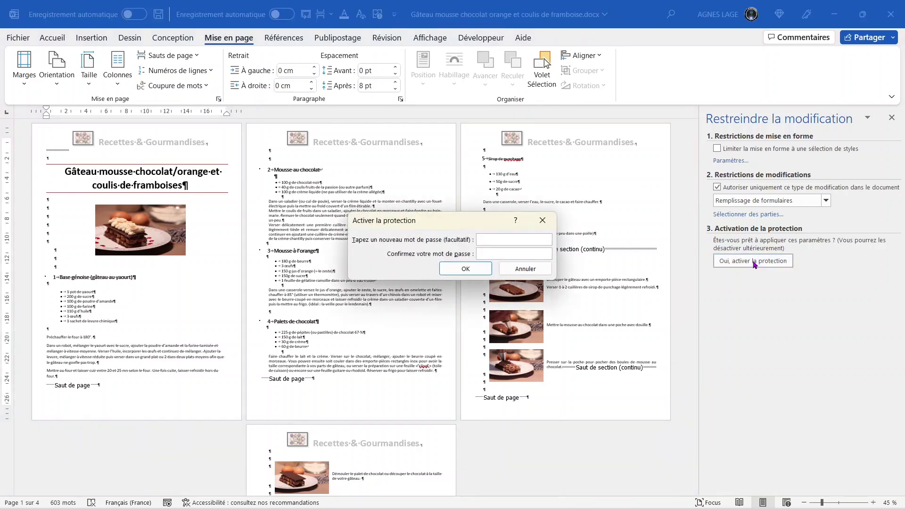
{"action": "left_click", "coordinate": [465, 269]}
Hide formatting marks and move the cake photo beside heading 1.
{"action": "left_click", "coordinate": [53, 37]}
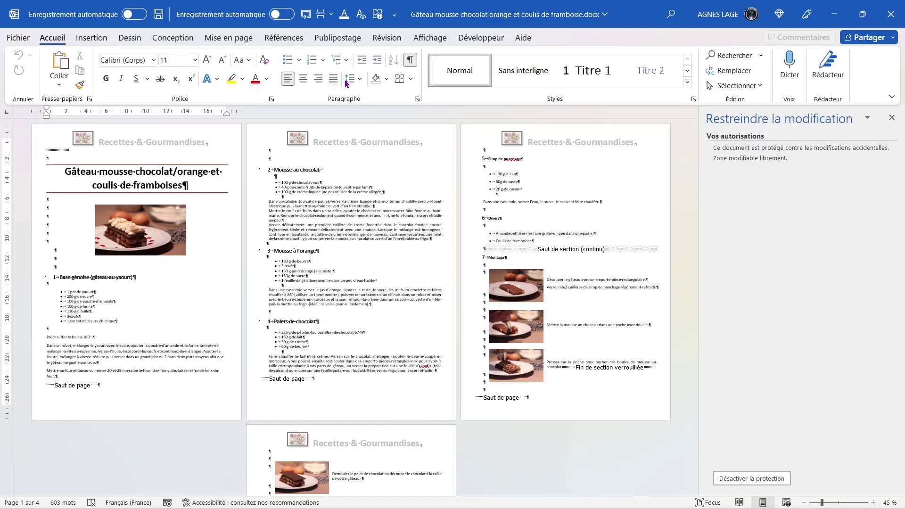
{"action": "left_click", "coordinate": [410, 59]}
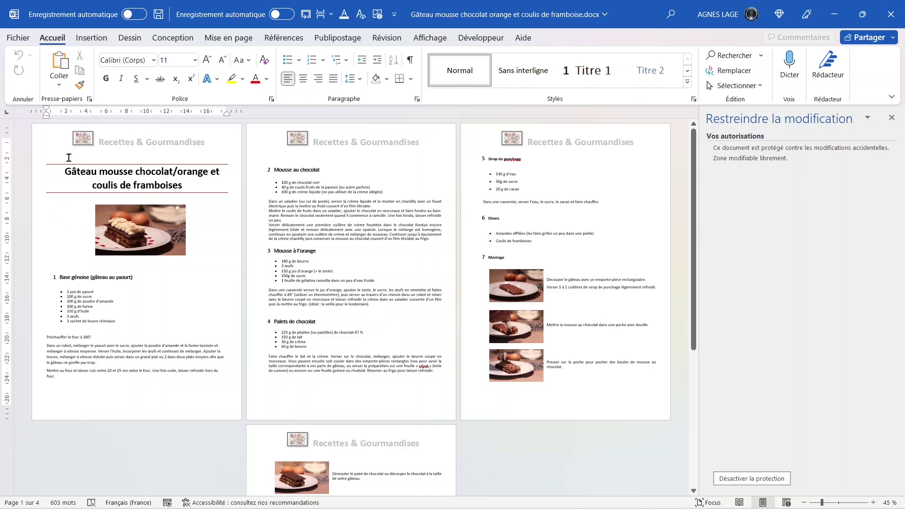
{"action": "left_click_drag", "start_coordinate": [155, 217], "coordinate": [166, 271]}
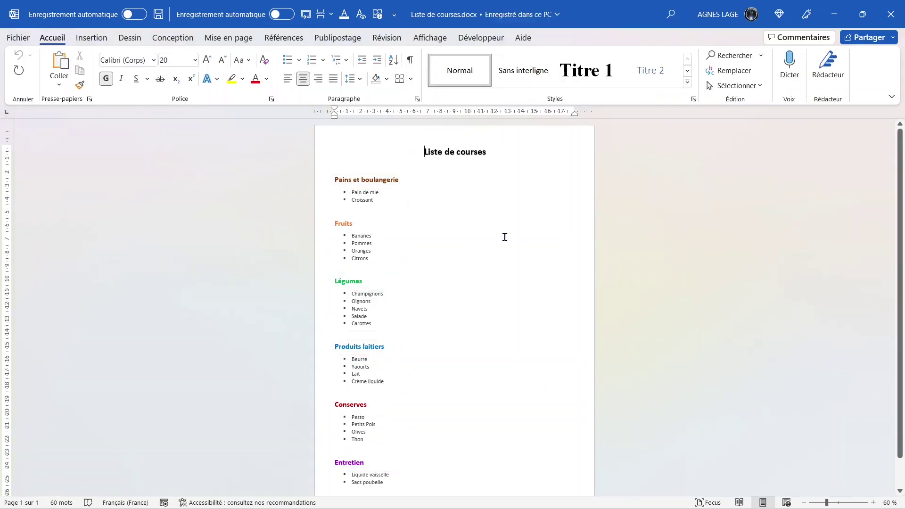
Limit the shopping list's editing to Aucune modification (Lecture seule) in Restreindre la modification.
{"action": "left_click", "coordinate": [389, 40]}
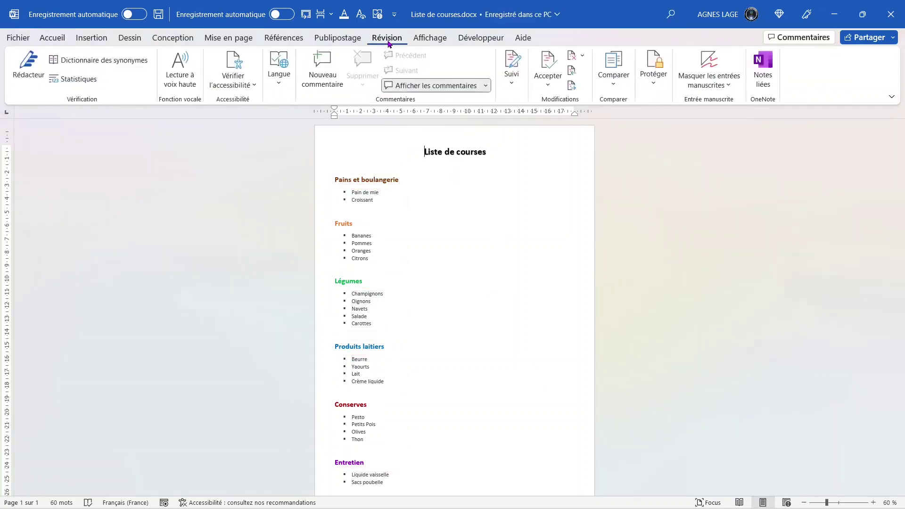
{"action": "left_click", "coordinate": [657, 66]}
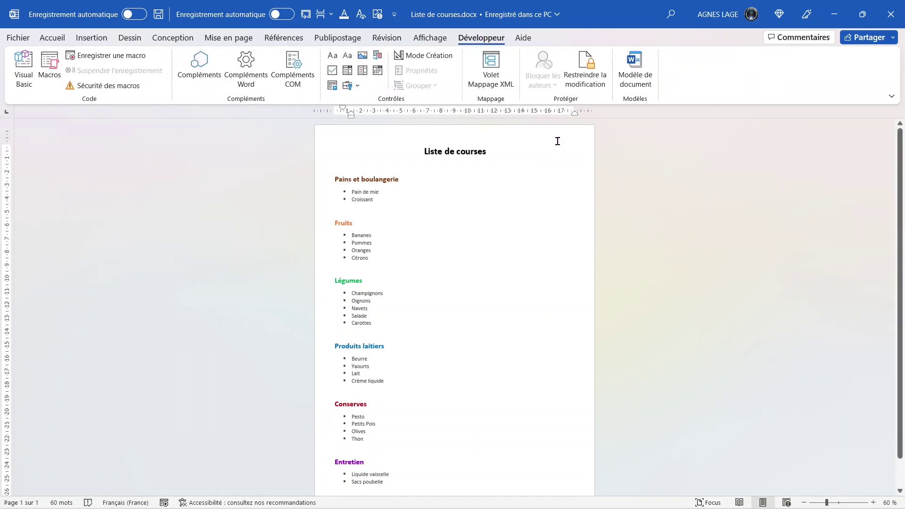
{"action": "left_click", "coordinate": [591, 87]}
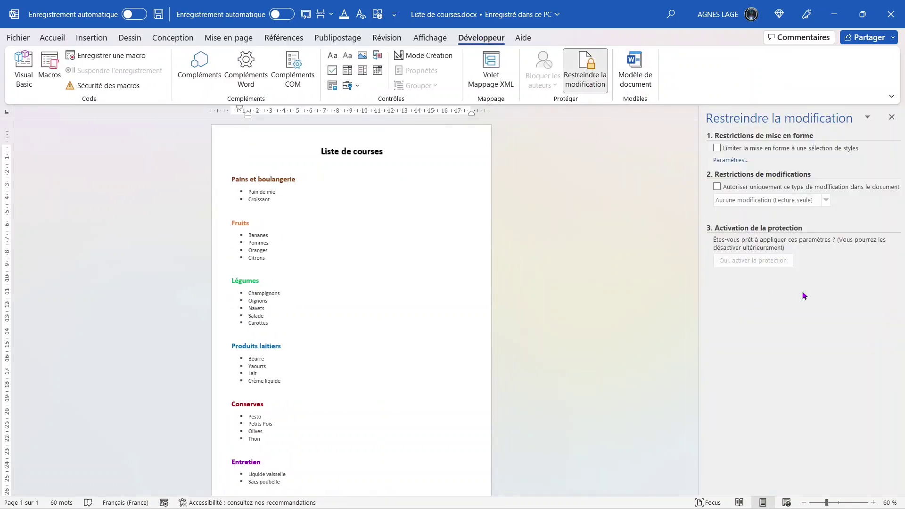
{"action": "left_click", "coordinate": [717, 187]}
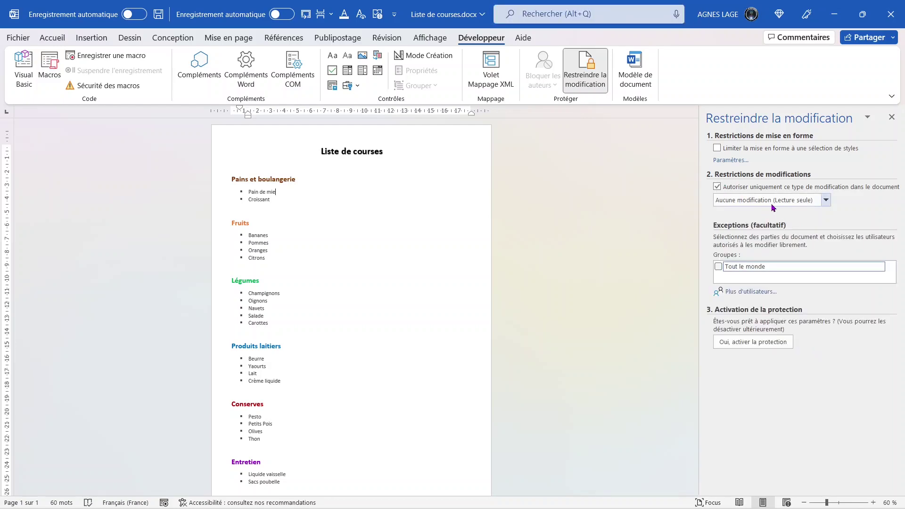
{"action": "left_click", "coordinate": [826, 200]}
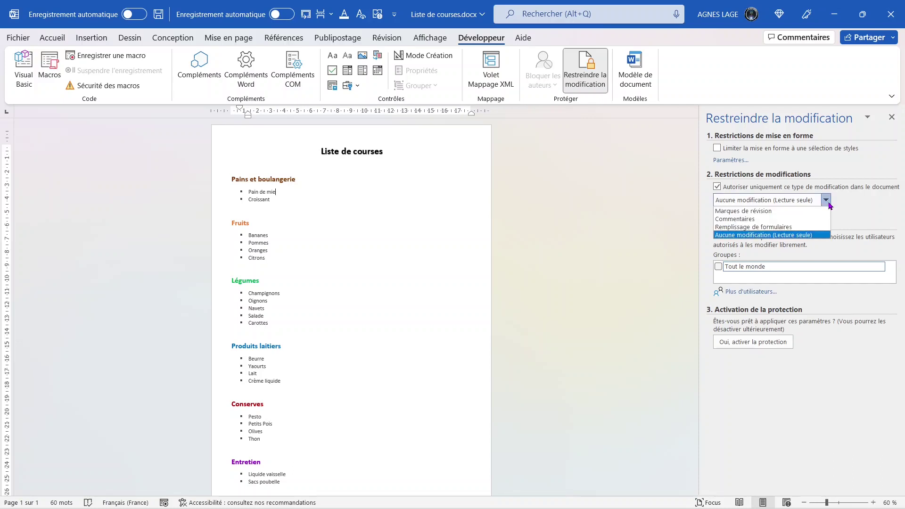
{"action": "left_click", "coordinate": [801, 235]}
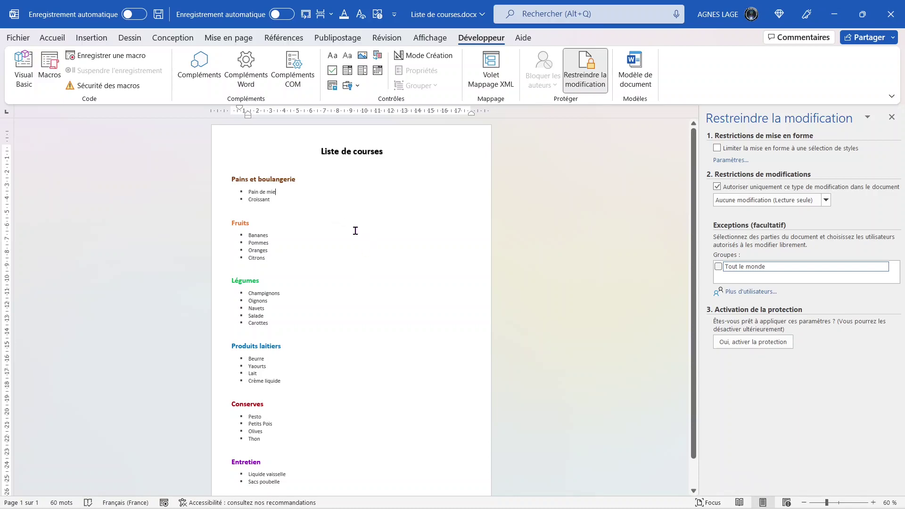
Make the Pains, Fruits, Légumes, Conserves and Entretien items editable by Tout le monde, then open More users.
{"action": "left_click_drag", "start_coordinate": [283, 203], "coordinate": [238, 193]}
{"action": "left_click_drag", "start_coordinate": [274, 258], "coordinate": [249, 235]}
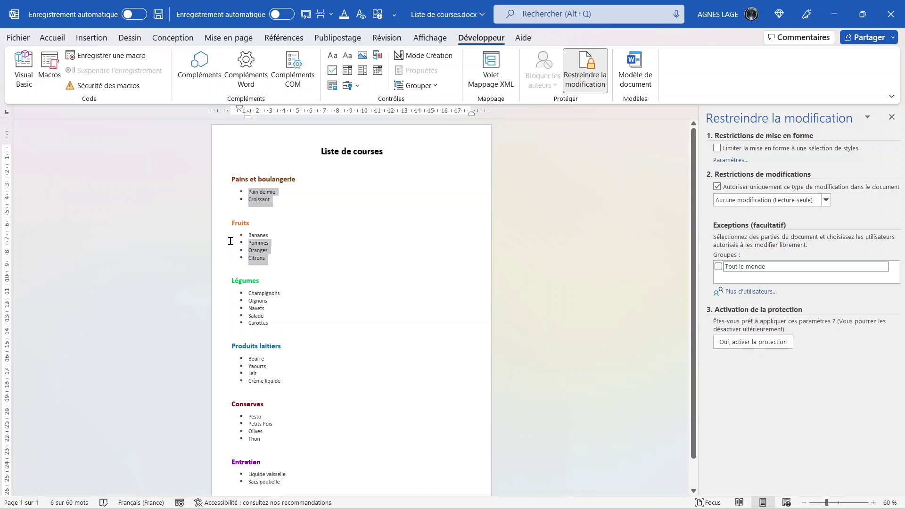
{"action": "left_click_drag", "start_coordinate": [283, 325], "coordinate": [249, 293]}
{"action": "left_click_drag", "start_coordinate": [275, 440], "coordinate": [248, 416]}
{"action": "left_click_drag", "start_coordinate": [287, 484], "coordinate": [248, 473]}
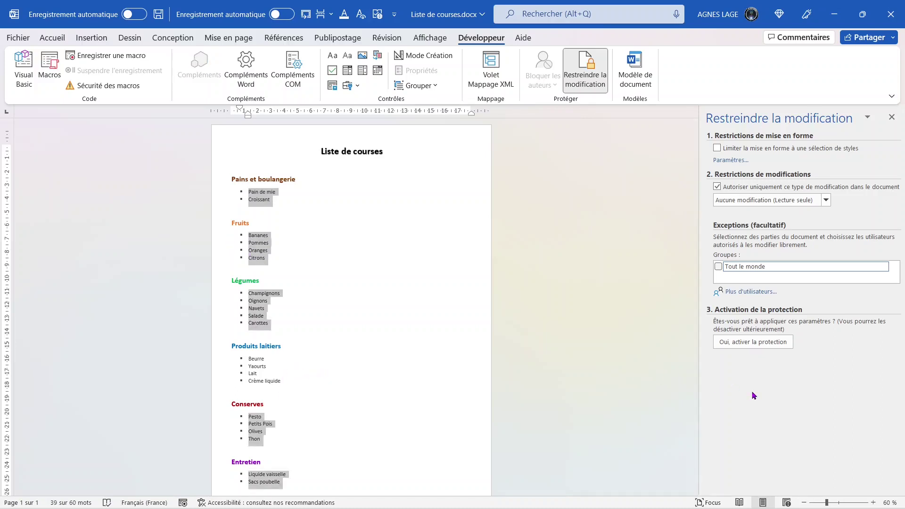
{"action": "left_click", "coordinate": [717, 267]}
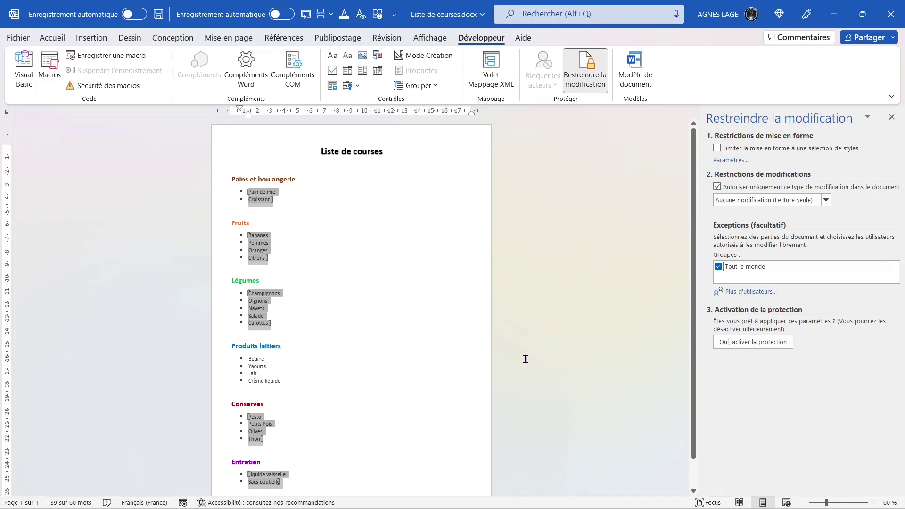
{"action": "left_click", "coordinate": [742, 293]}
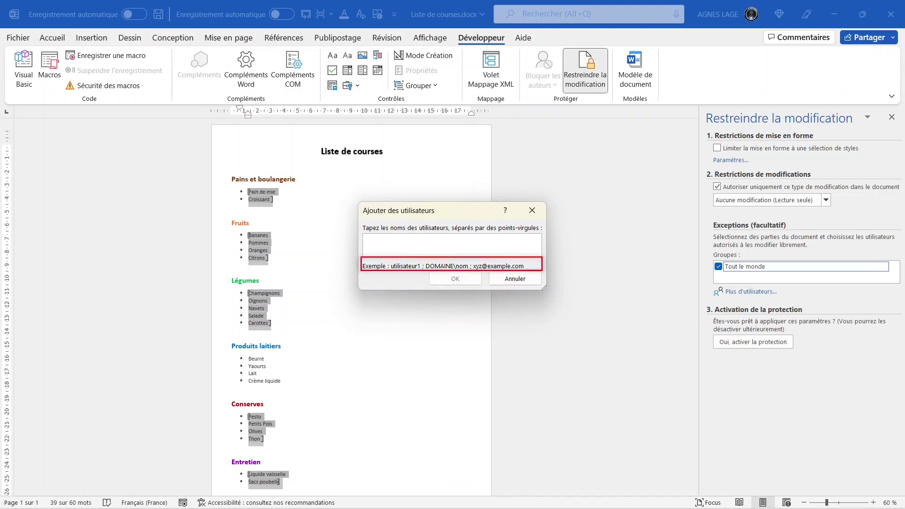
Start enforcing read-only protection with no password, adding no users to the exceptions.
{"action": "left_click", "coordinate": [518, 280]}
{"action": "left_click", "coordinate": [753, 342]}
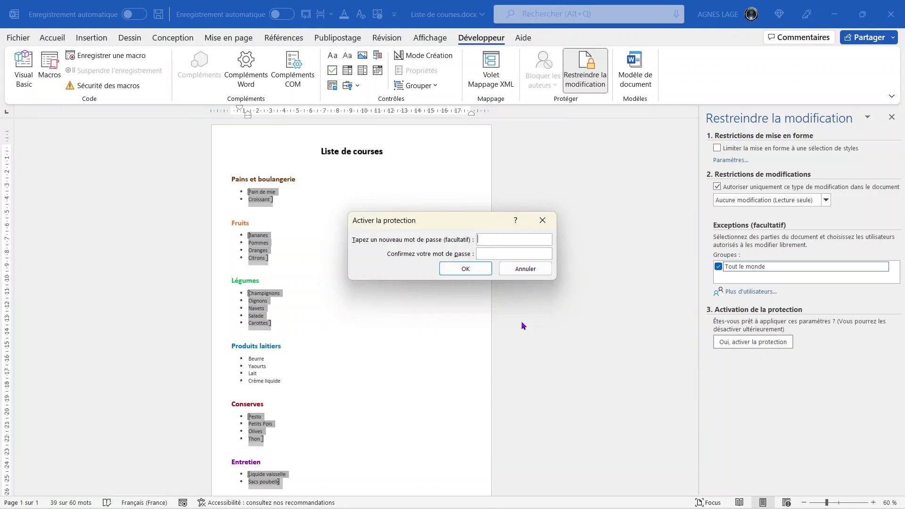
{"action": "left_click", "coordinate": [475, 273]}
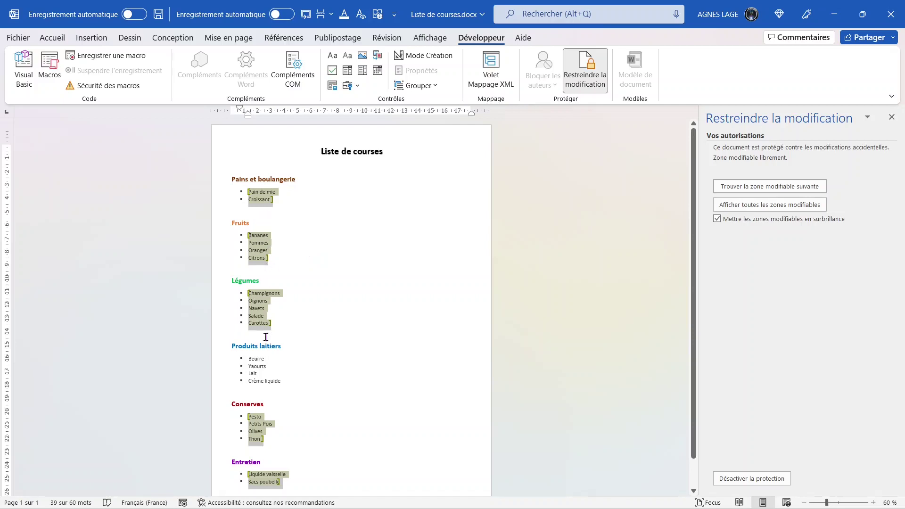
Try deleting the heading word 'boulangerie' to confirm it is locked, then click into an editable item.
{"action": "double_click", "coordinate": [291, 179]}
{"action": "left_click", "coordinate": [291, 179]}
{"action": "double_click", "coordinate": [281, 179]}
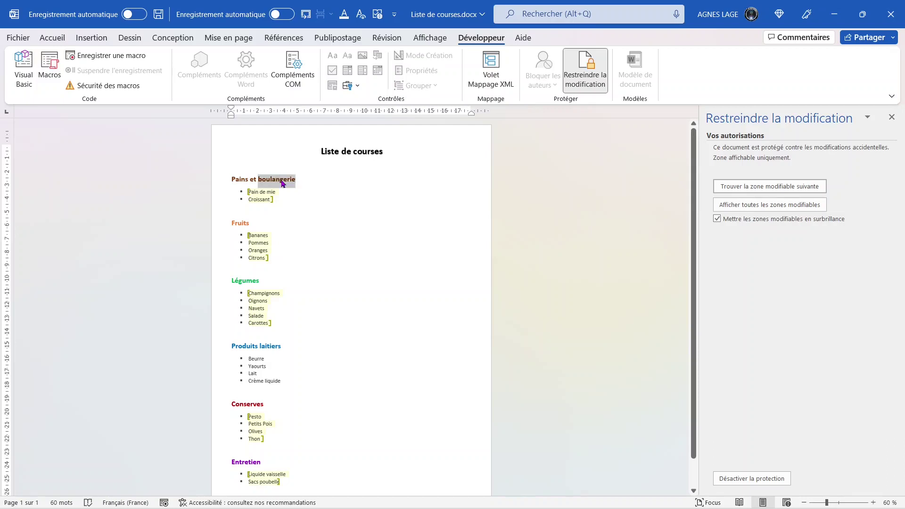
{"action": "key", "text": "Delete"}
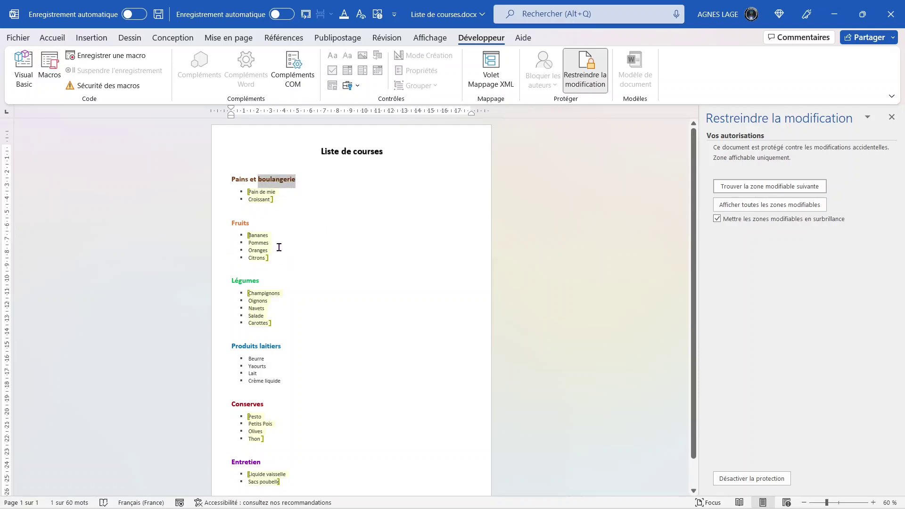
{"action": "left_click", "coordinate": [262, 253]}
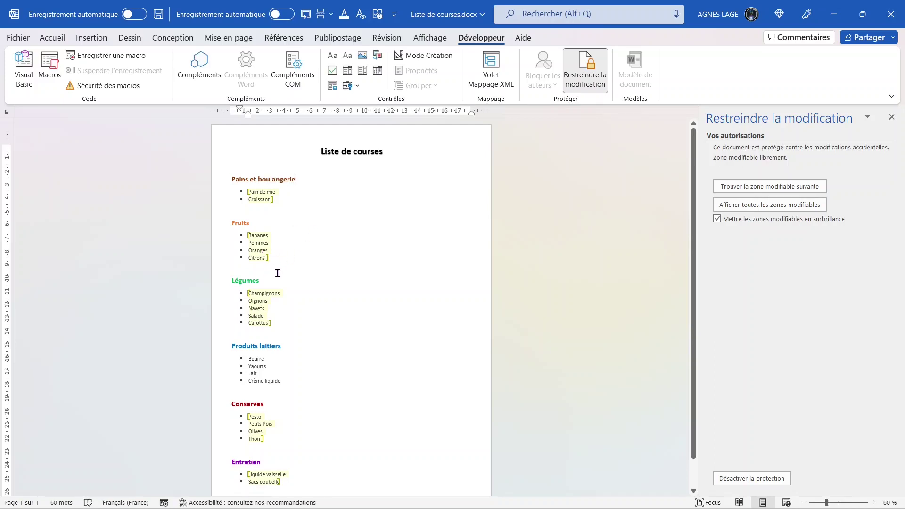
Turn off editable-region highlighting, step through each editable item, then show all regions.
{"action": "left_click", "coordinate": [717, 220]}
{"action": "left_click", "coordinate": [738, 188]}
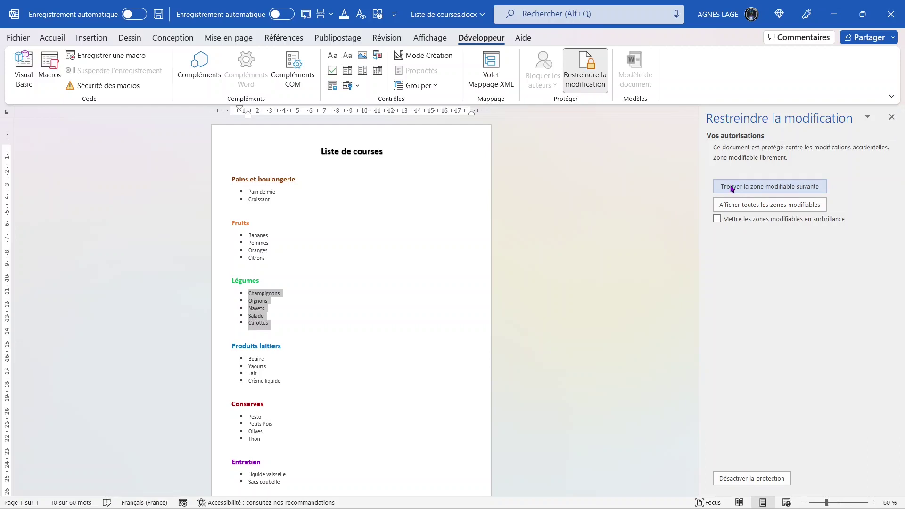
{"action": "left_click", "coordinate": [732, 188]}
{"action": "left_click", "coordinate": [732, 188]}
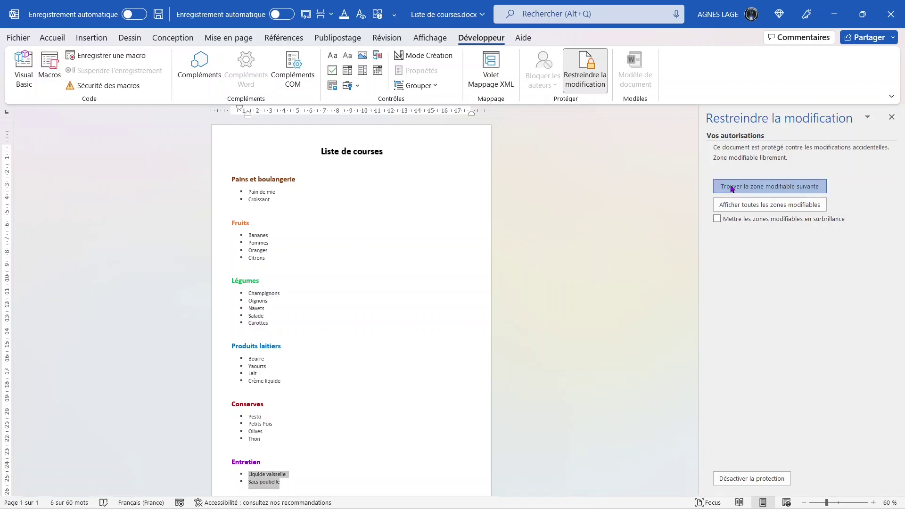
{"action": "left_click", "coordinate": [732, 189]}
{"action": "left_click", "coordinate": [732, 189]}
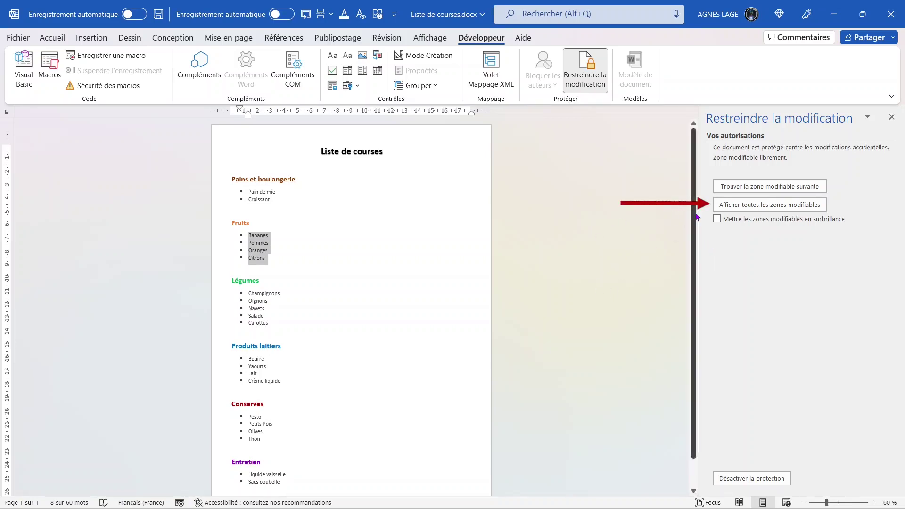
{"action": "left_click", "coordinate": [746, 205]}
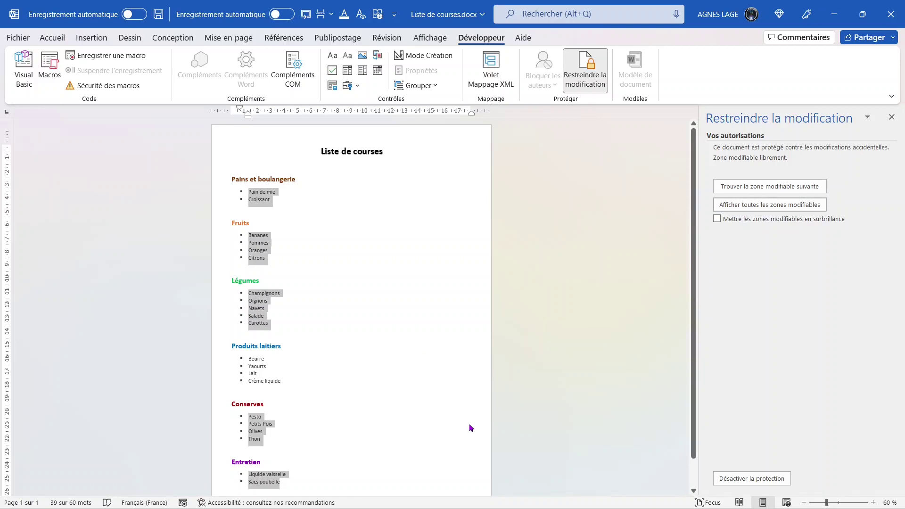
Stop protection and remove all editing permissions for Tout le monde (Everyone).
{"action": "left_click", "coordinate": [756, 478]}
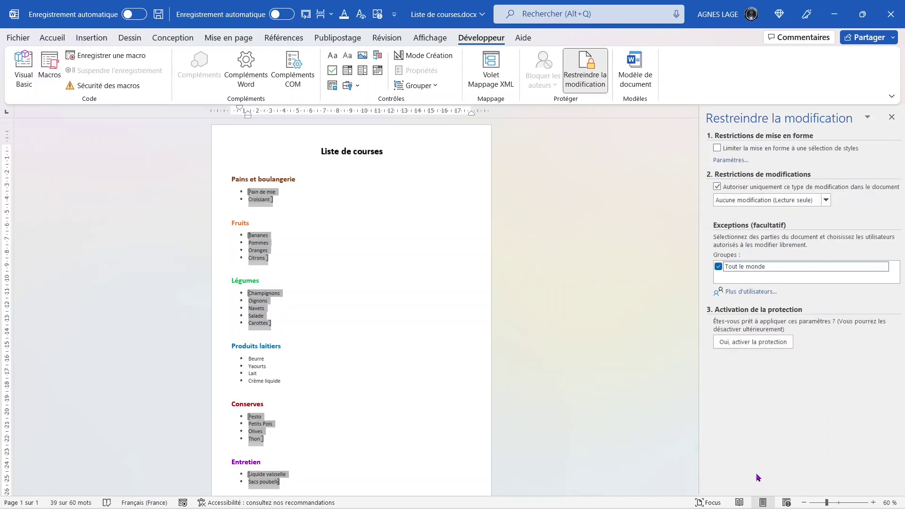
{"action": "left_click", "coordinate": [375, 303]}
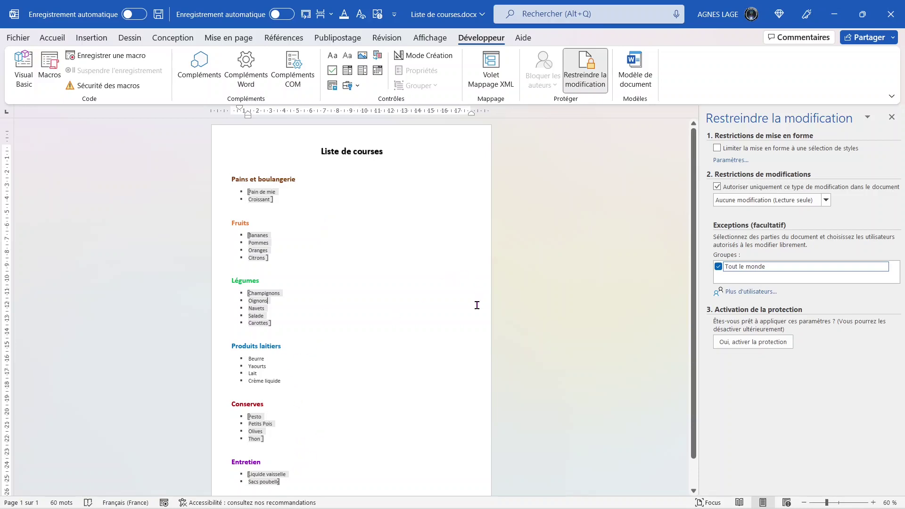
{"action": "mouse_move", "coordinate": [884, 267]}
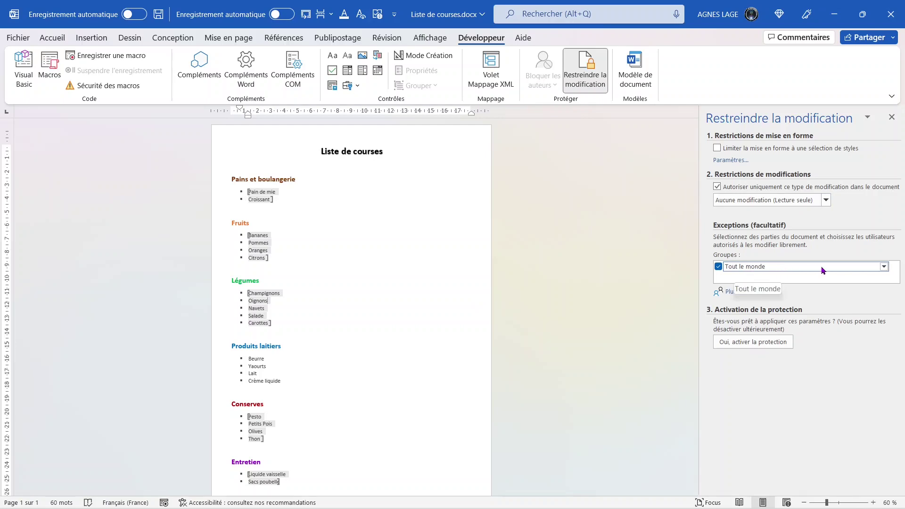
{"action": "left_click", "coordinate": [884, 267]}
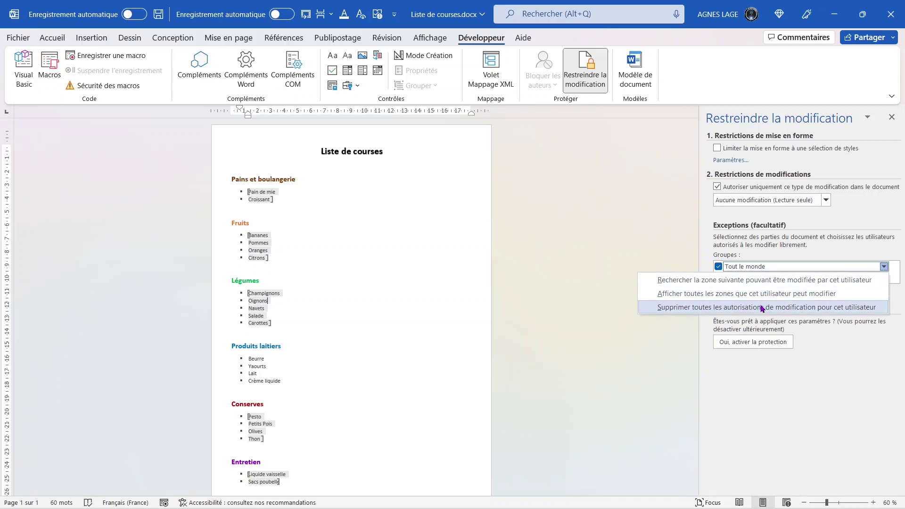
{"action": "left_click", "coordinate": [762, 307]}
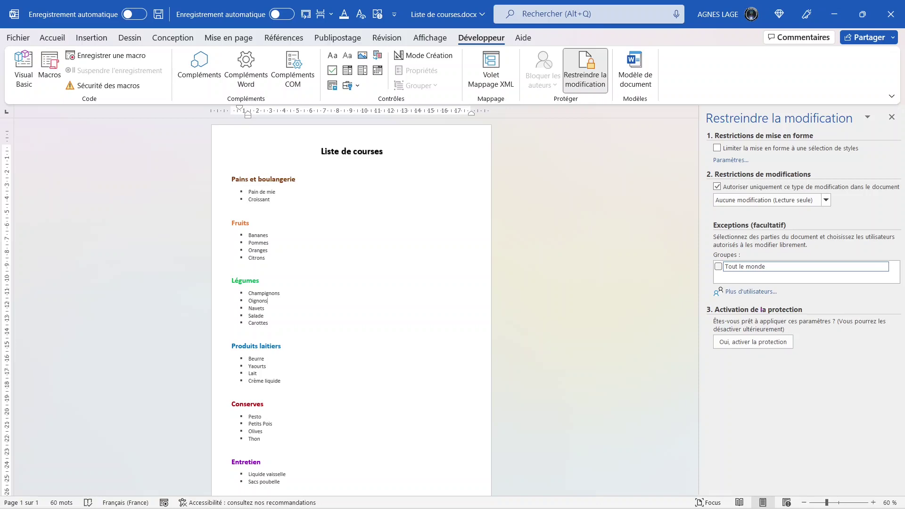